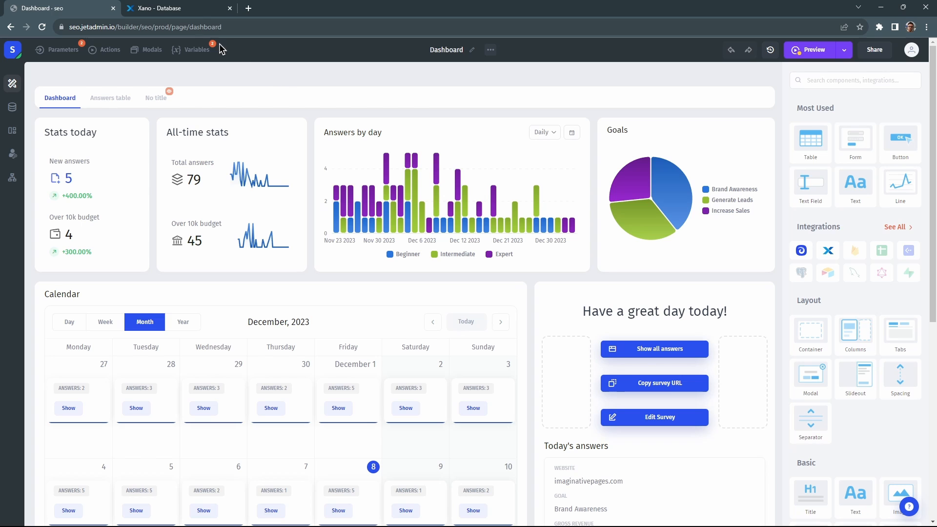
Add a test user record to Xano's user table with first name, last name, e-mail and password.
left_click(182, 10)
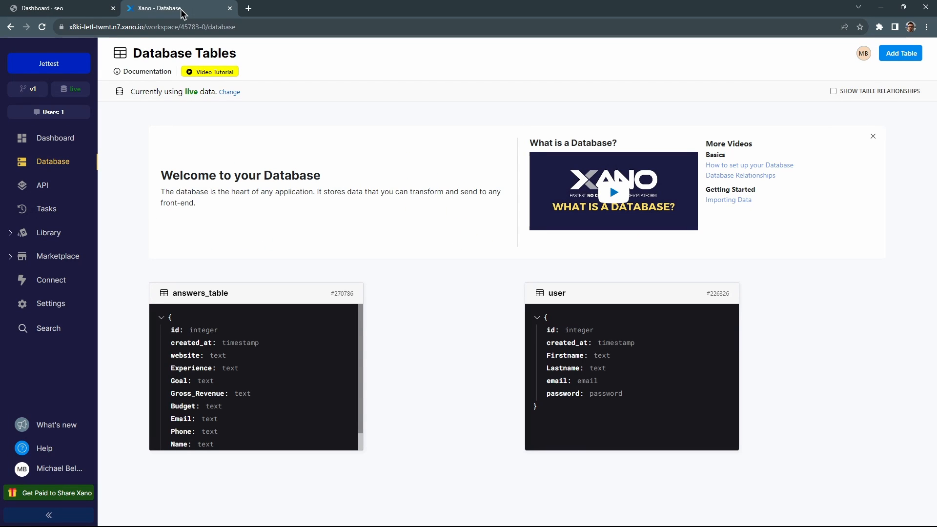
left_click(560, 298)
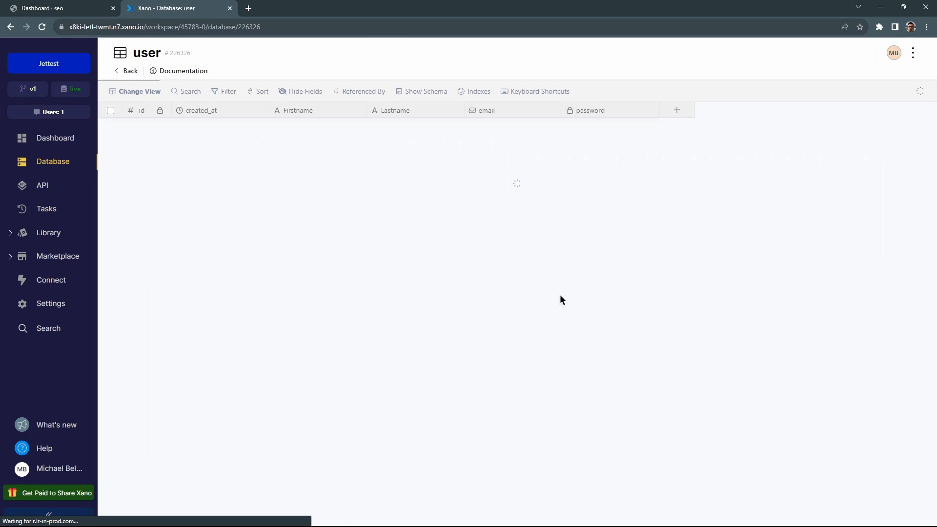
left_click(145, 149)
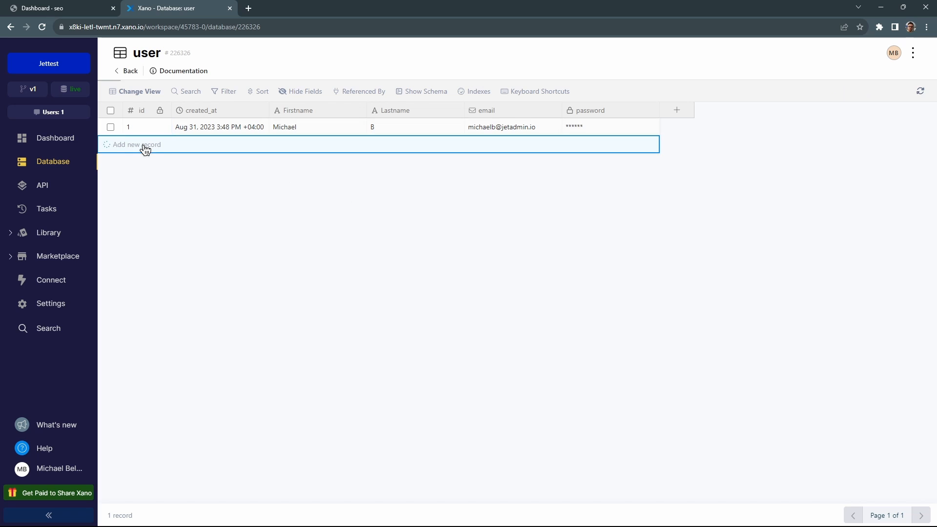
left_click(296, 142)
left_click(297, 141)
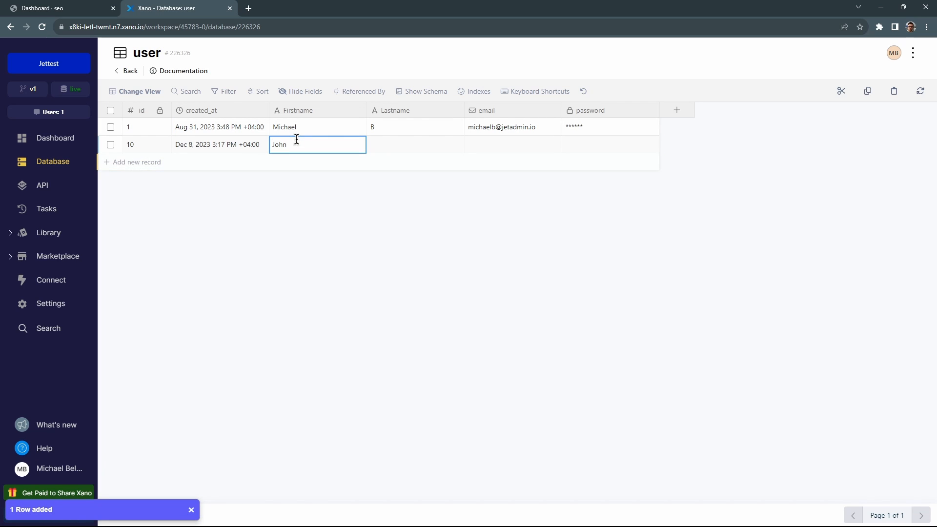
key("Tab")
type("Smith")
key("Tab")
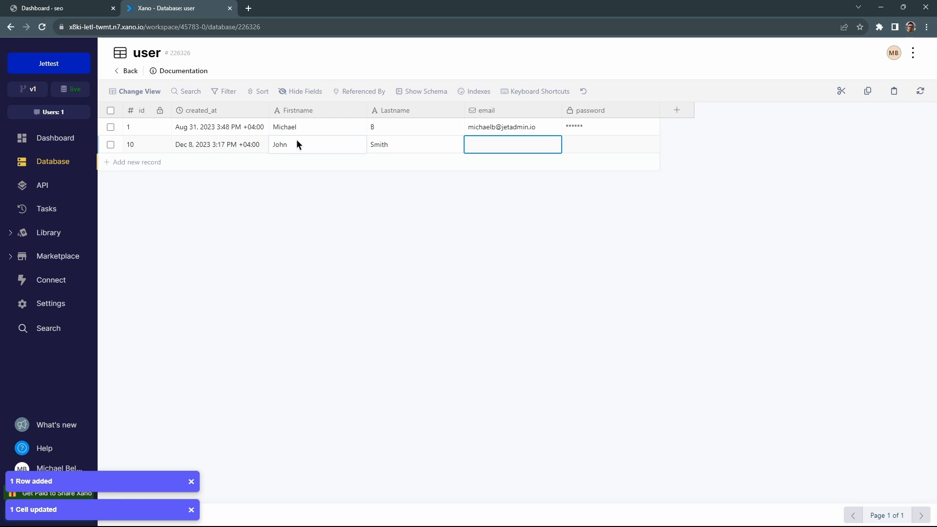
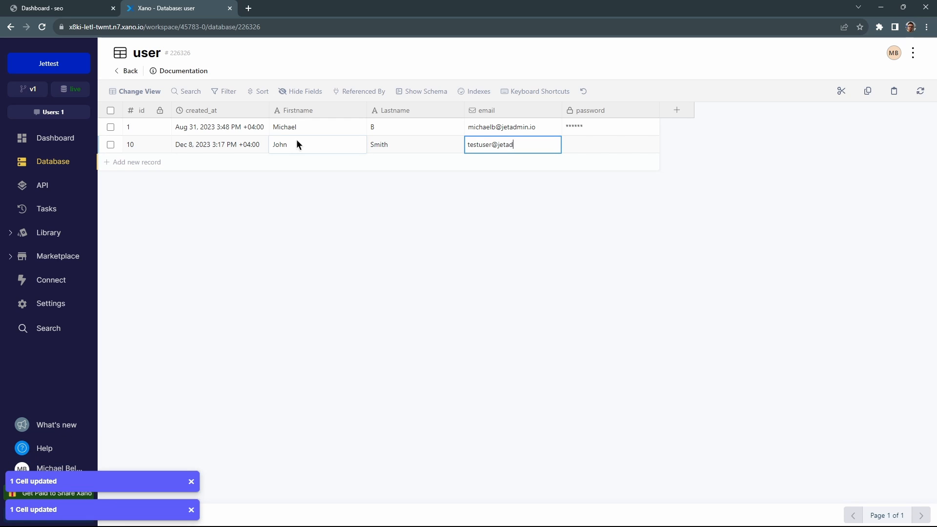
key("Tab")
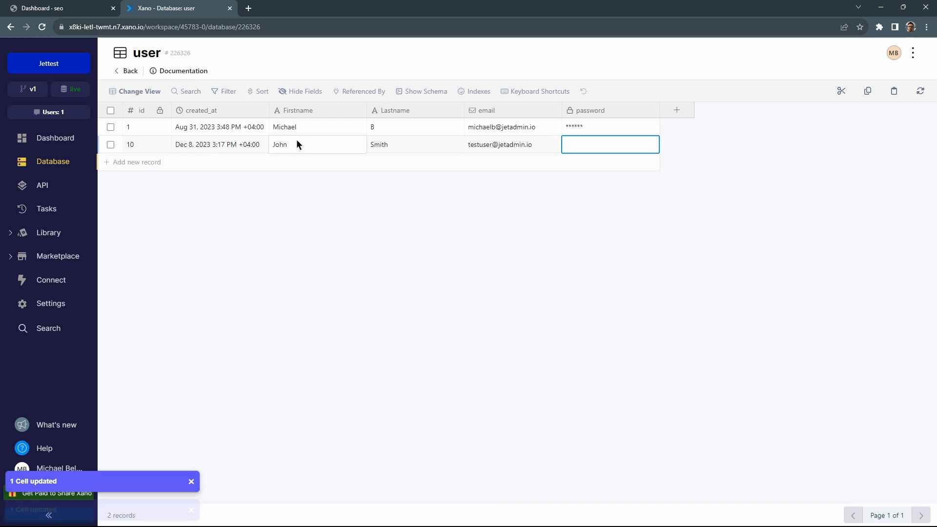
type("password")
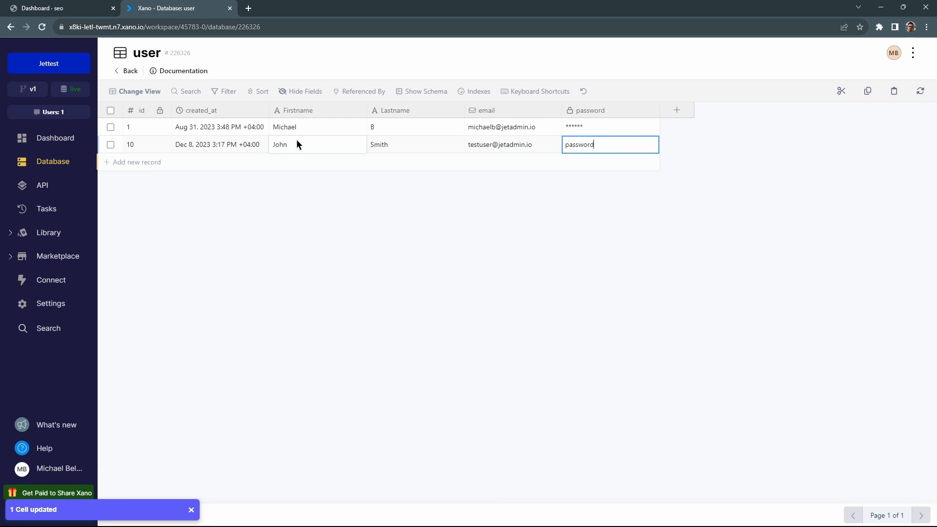
type("123")
key("Return")
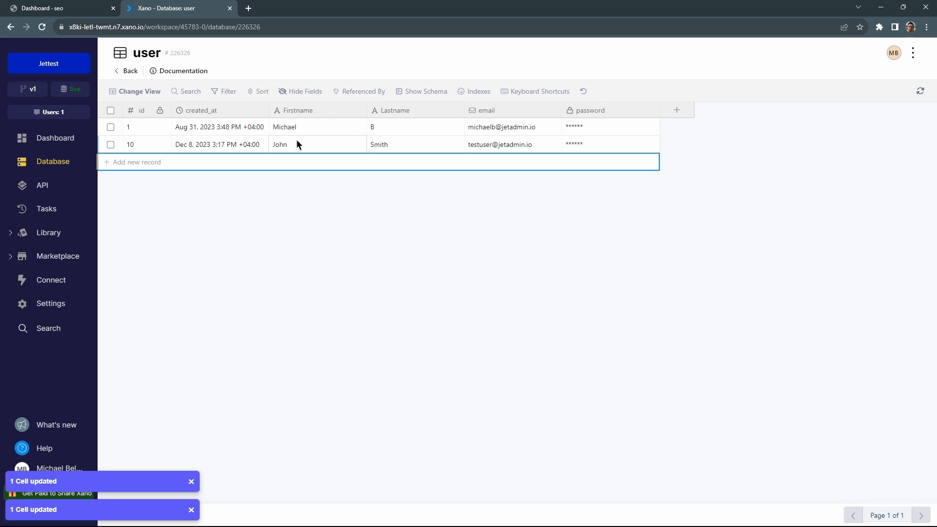
Create an auth/login endpoint in the Default API group that authenticates against the user table.
left_click(51, 188)
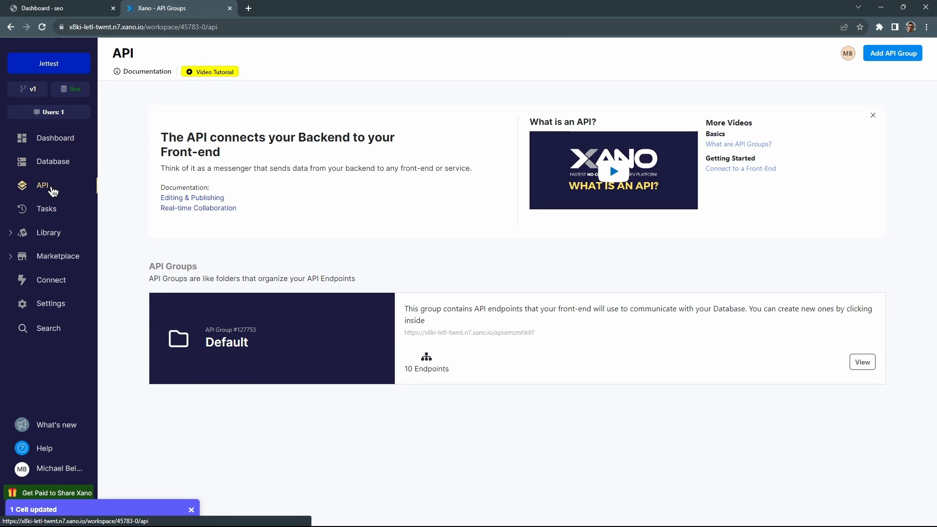
left_click(259, 315)
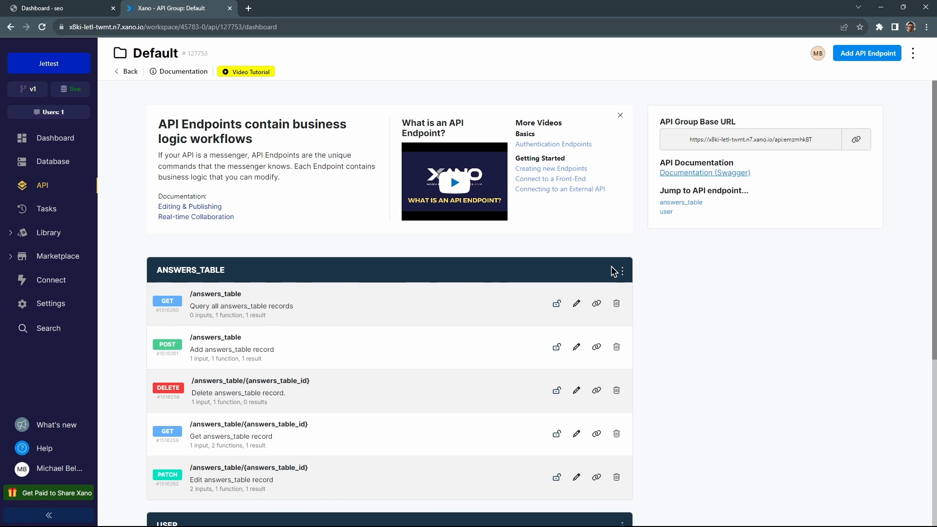
scroll(663, 277, "down", 3)
scroll(663, 276, "down", 3)
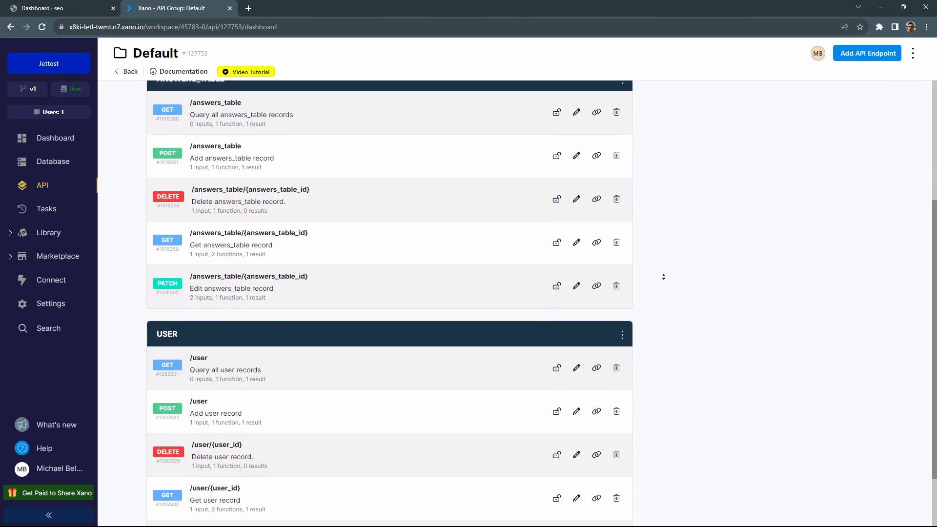
left_click(866, 55)
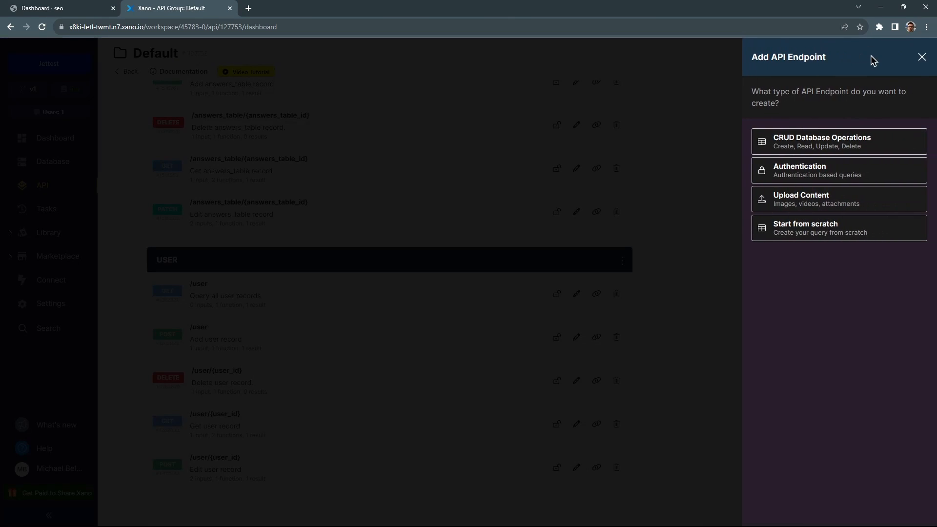
left_click(858, 174)
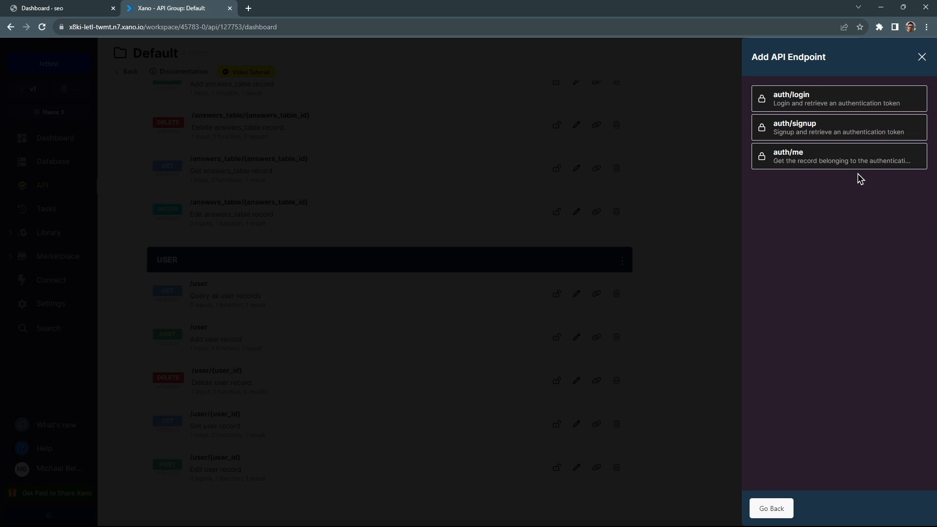
left_click(778, 96)
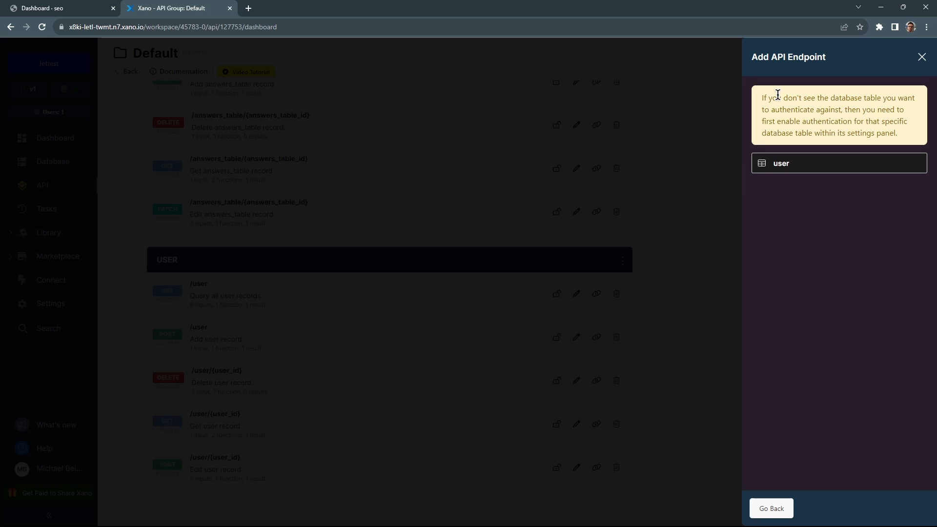
left_click(786, 164)
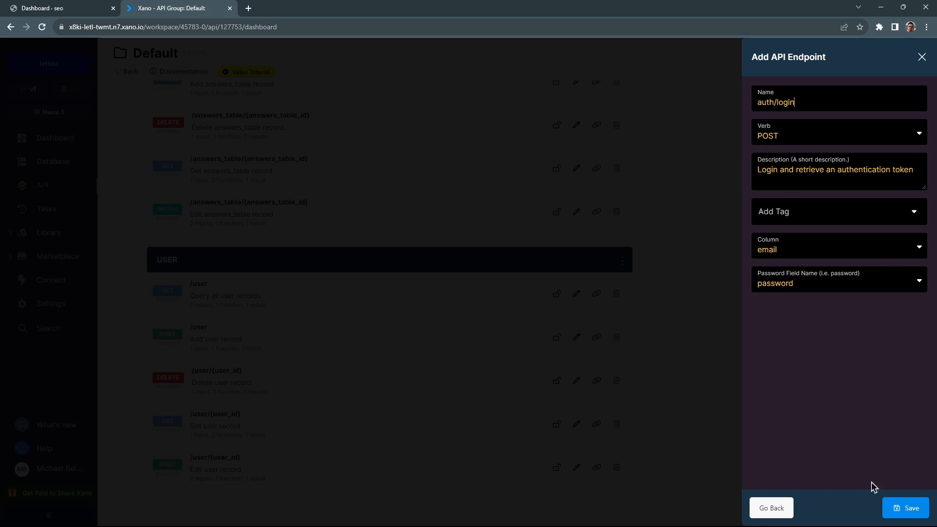
left_click(908, 509)
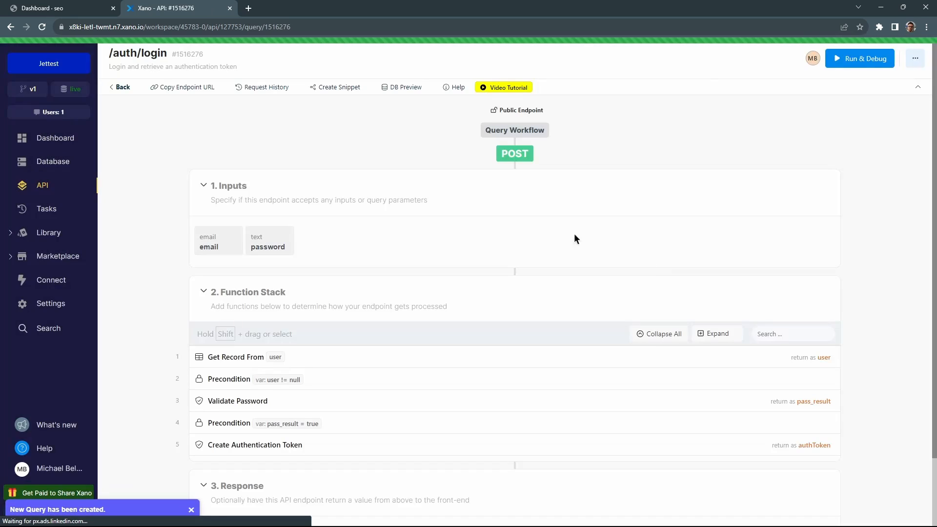
left_click(123, 87)
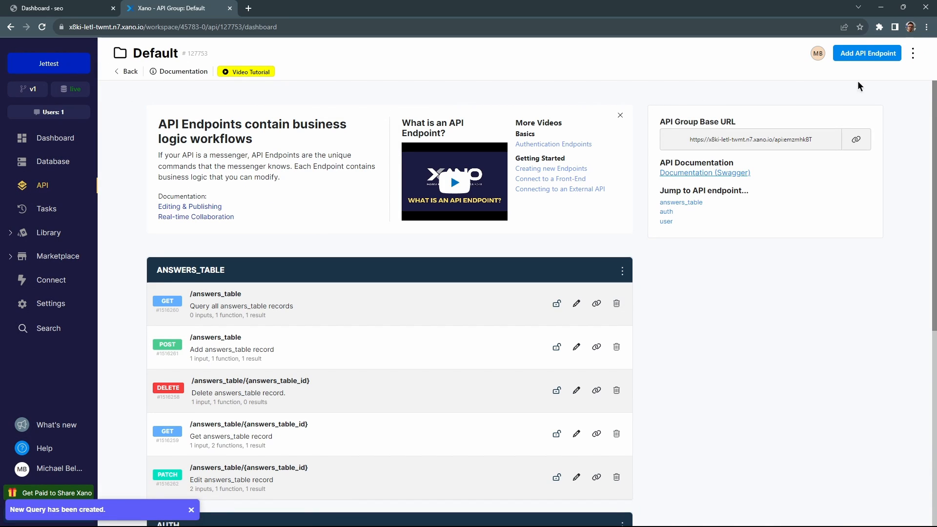
Create an auth/me authentication endpoint using the user table.
left_click(872, 55)
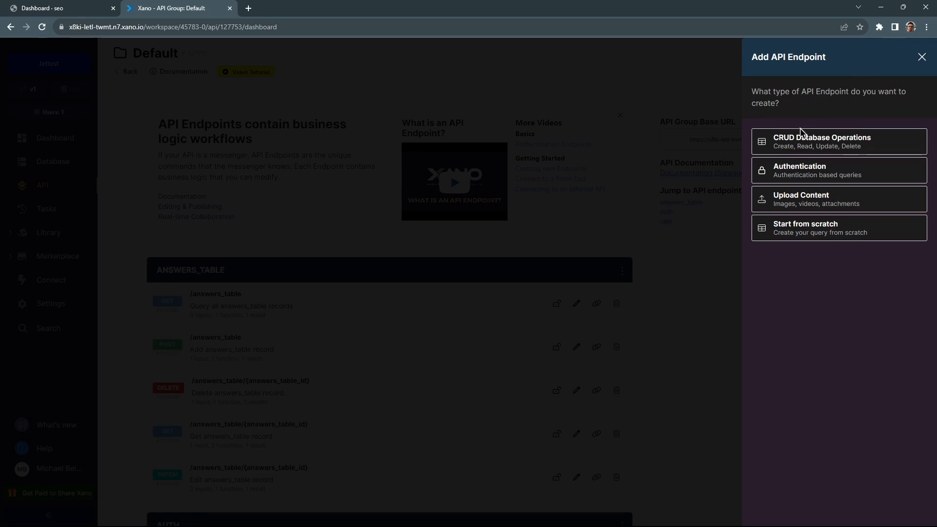
left_click(800, 174)
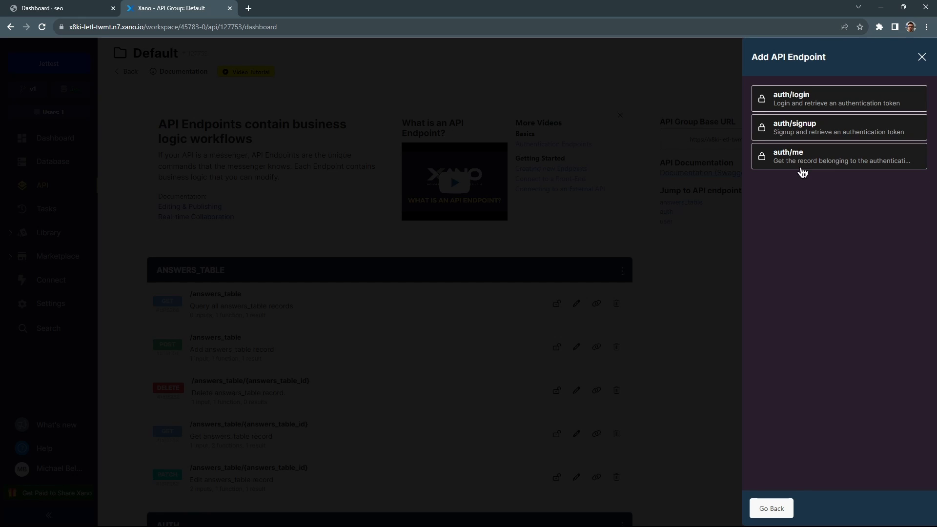
left_click(797, 154)
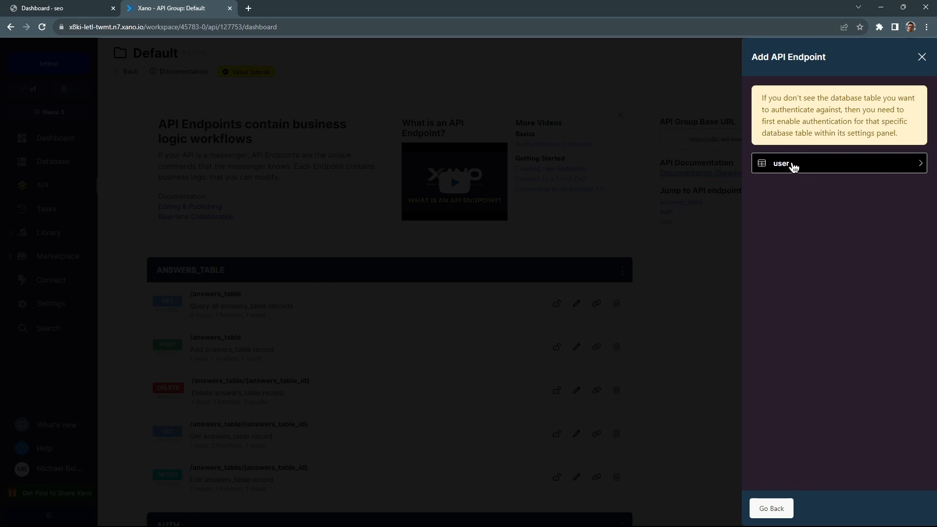
left_click(792, 164)
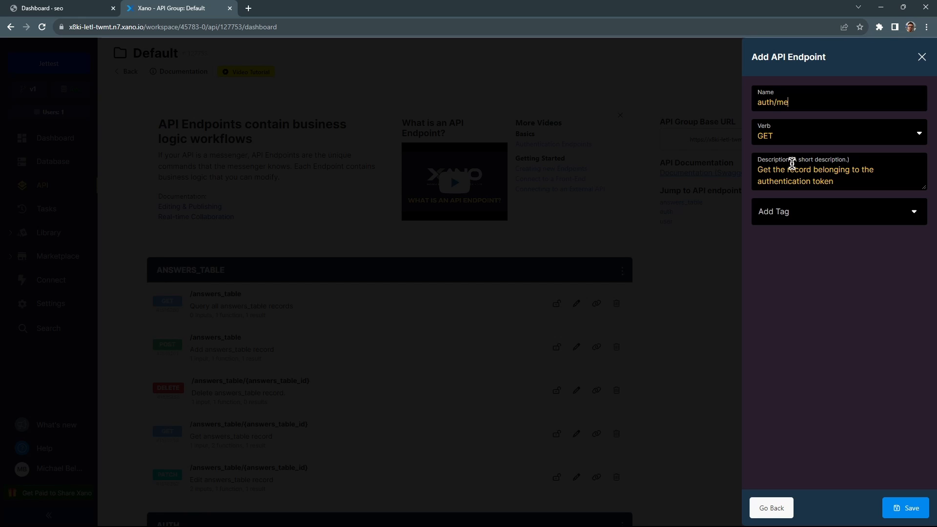
left_click(907, 509)
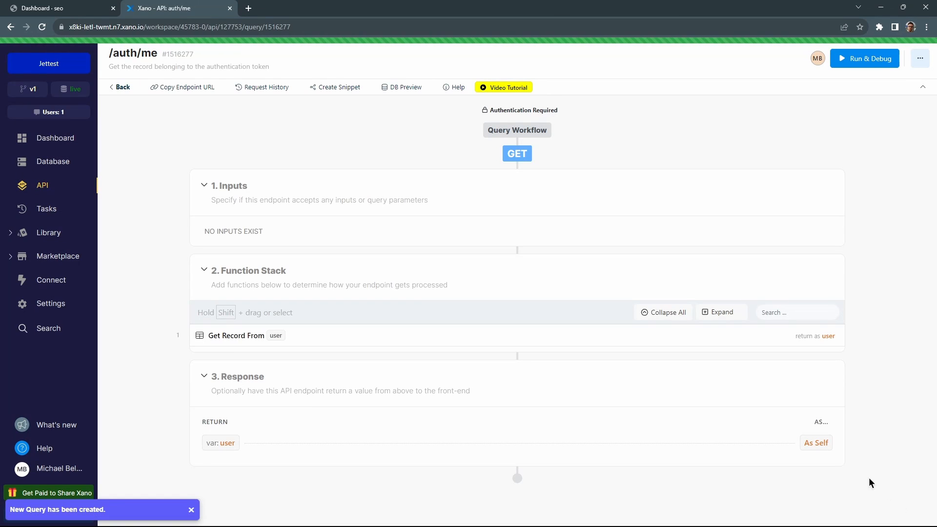
left_click(119, 88)
Copy the Default API group's base URL.
scroll(502, 242, "down", 1)
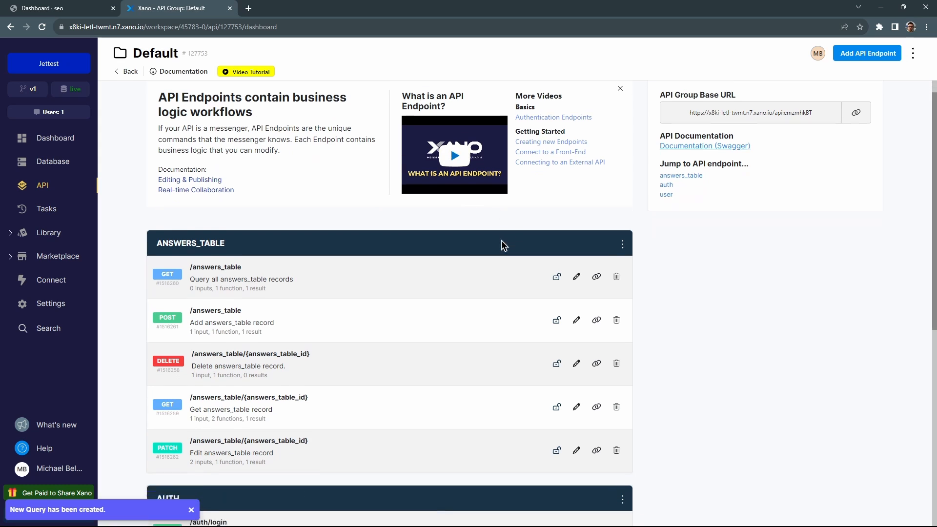
scroll(488, 244, "down", 4)
scroll(769, 237, "up", 5)
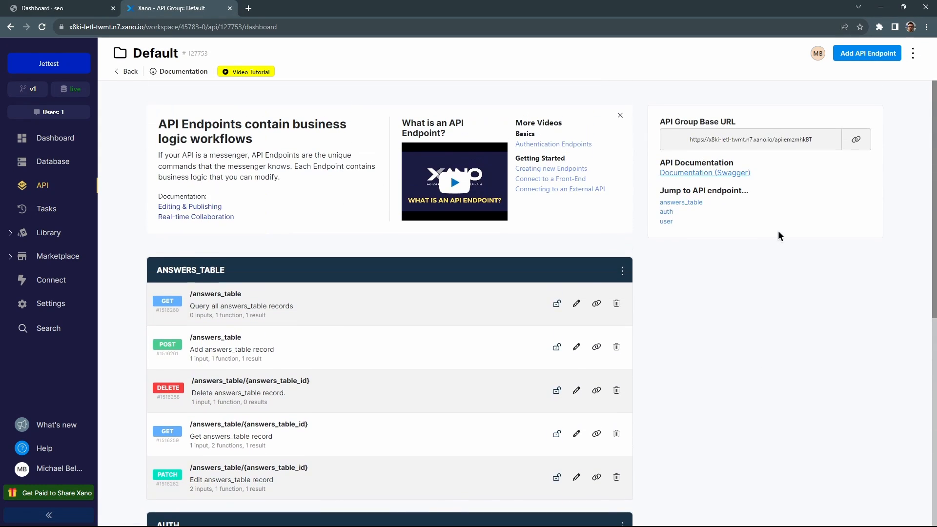
left_click(856, 140)
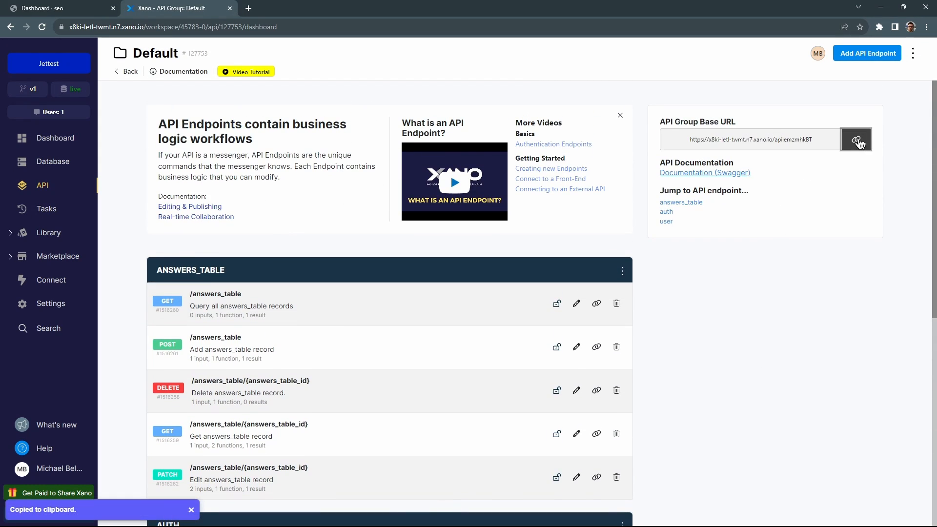
Create a REST API resource named Xano Auth with the pasted Xano base URL.
left_click(61, 11)
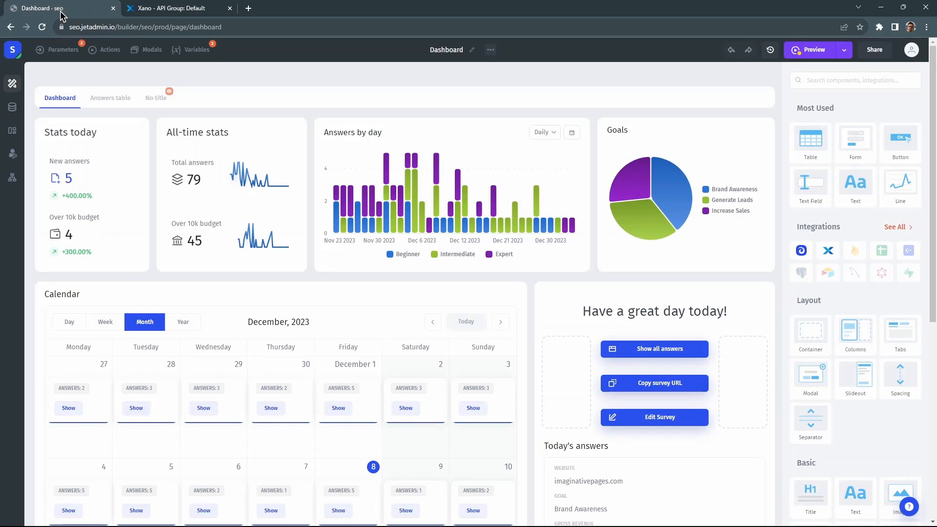
left_click(12, 107)
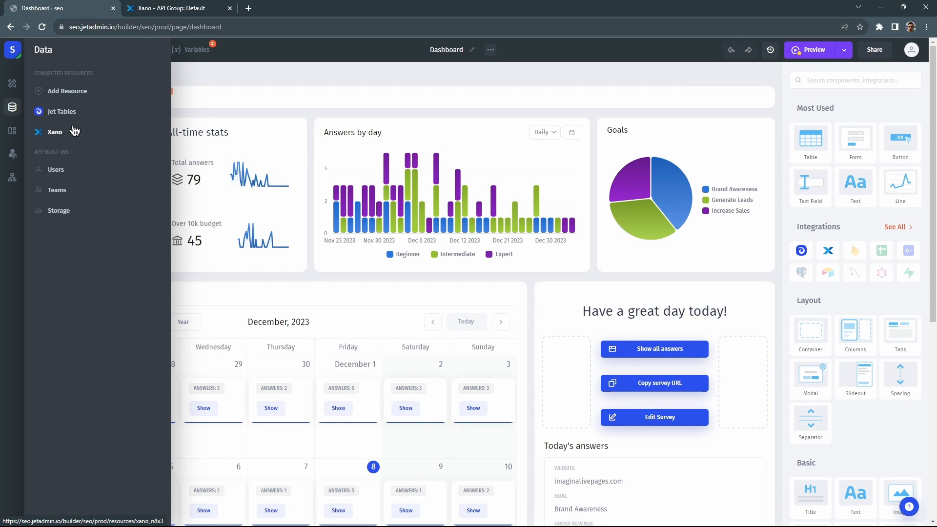
left_click(66, 92)
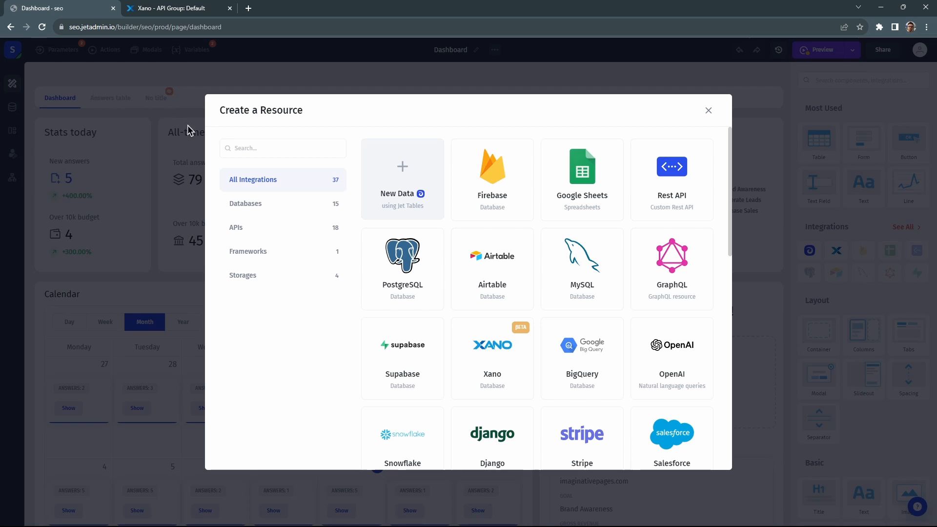
left_click(666, 181)
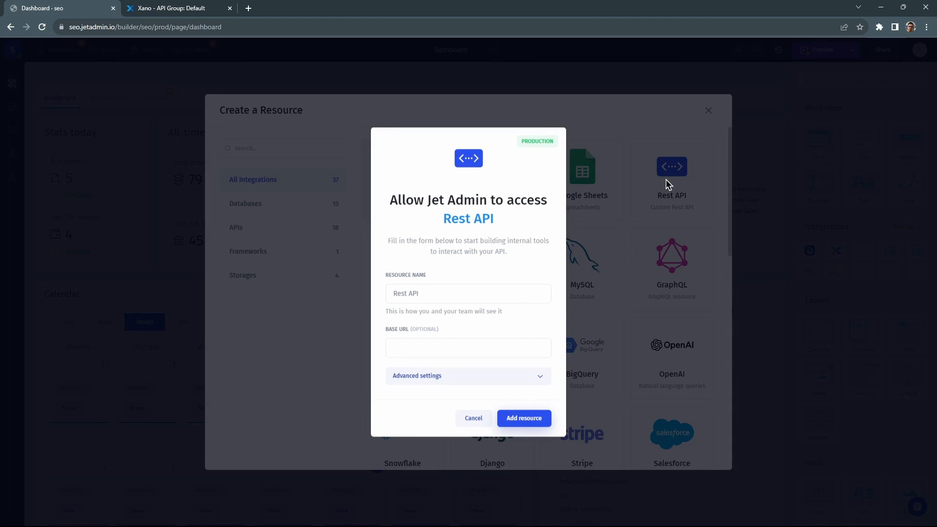
triple_click(473, 292)
type("Xa")
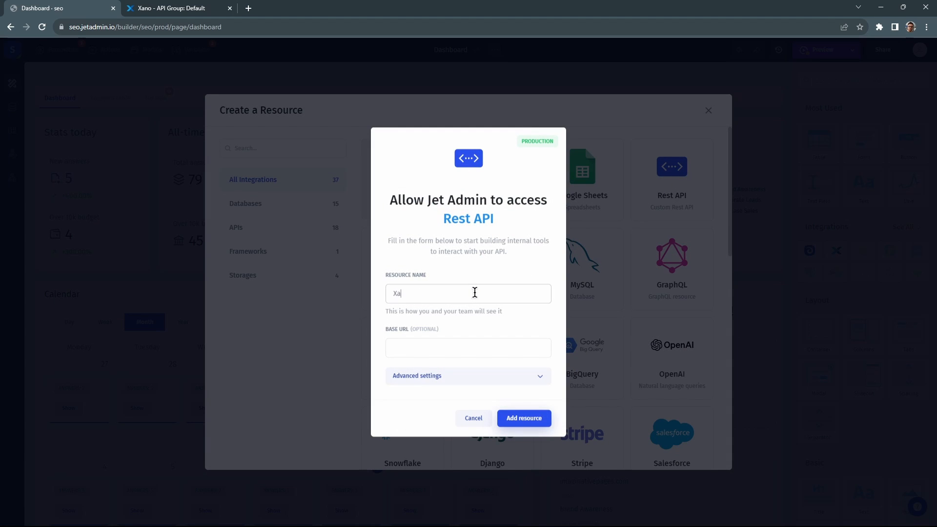
type("no Auth")
left_click(425, 350)
key("ctrl+v")
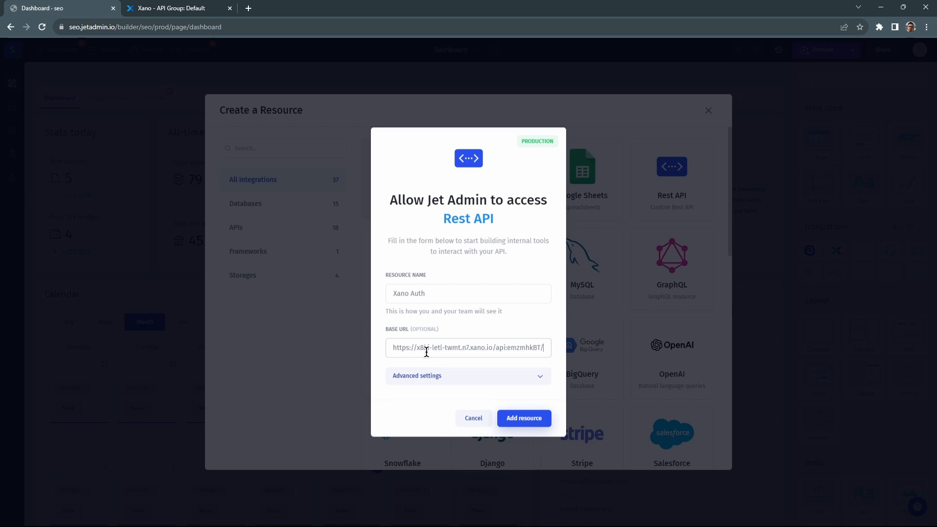
left_click(435, 376)
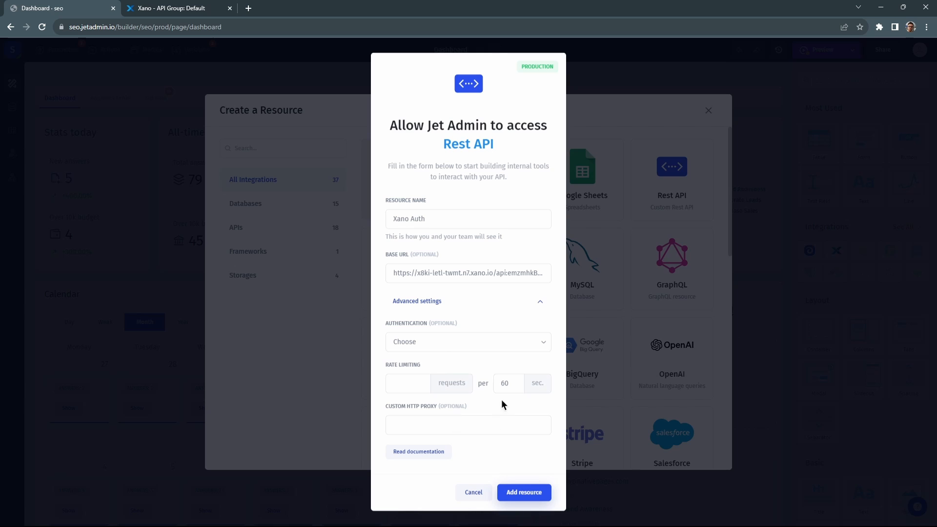
left_click(519, 349)
left_click(397, 381)
left_click(530, 494)
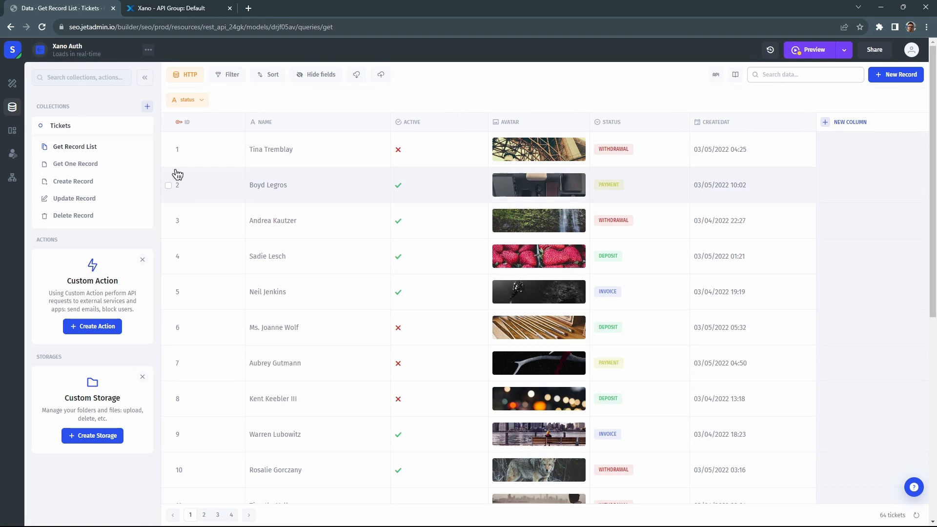
Delete the resource's sample Tickets collection.
left_click(144, 126)
left_click(166, 192)
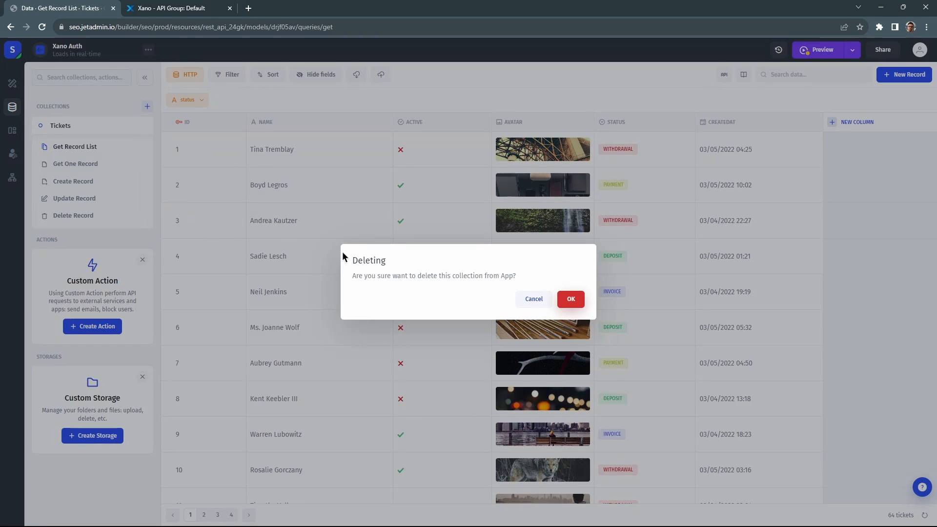
left_click(562, 299)
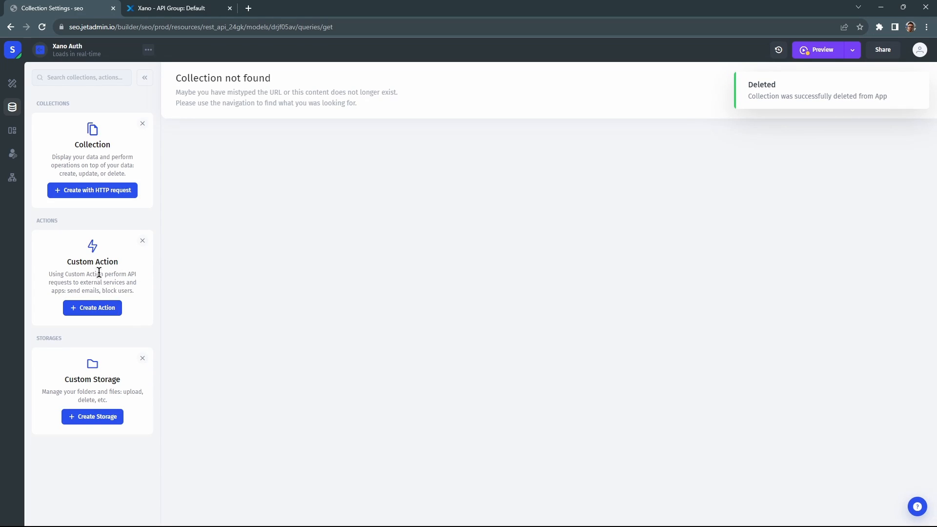
left_click(14, 155)
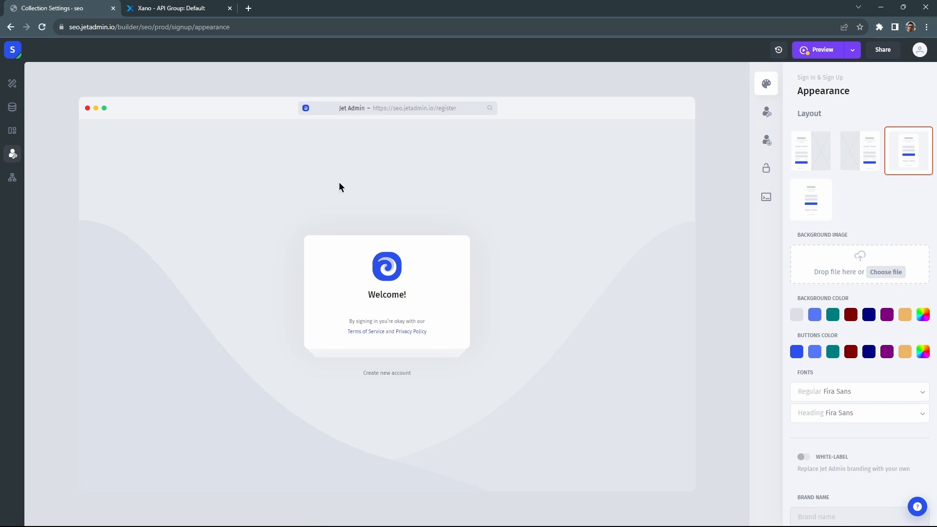
Add a custom authentication provider named Xano with its logo, assigning new members to Read Only.
mouse_move(757, 183)
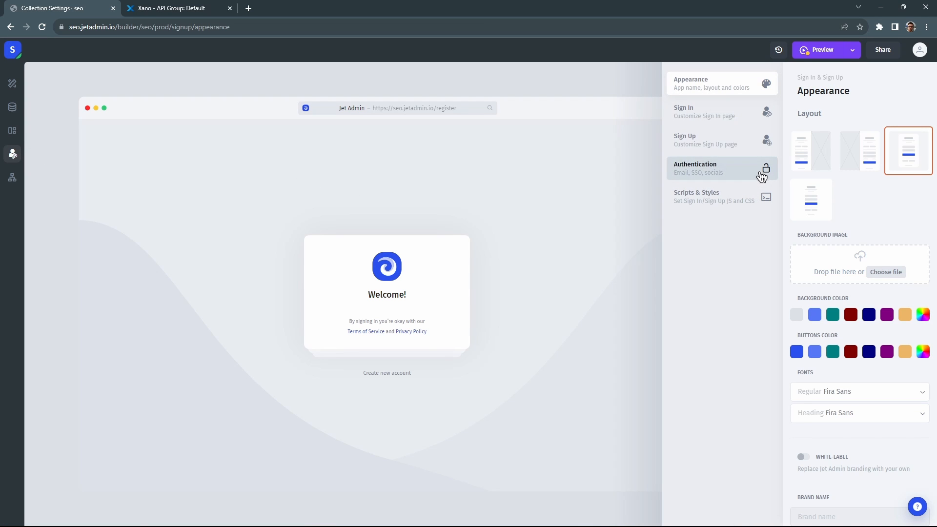
left_click(762, 176)
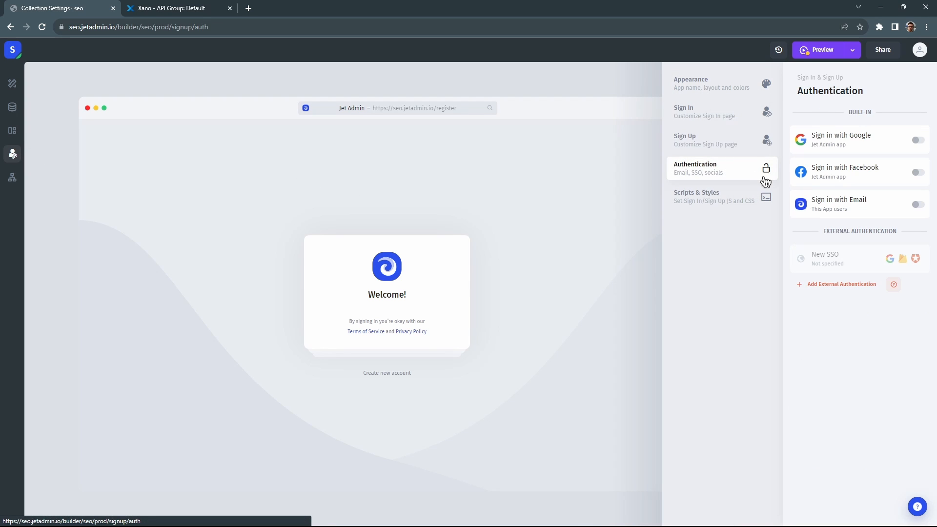
left_click(826, 259)
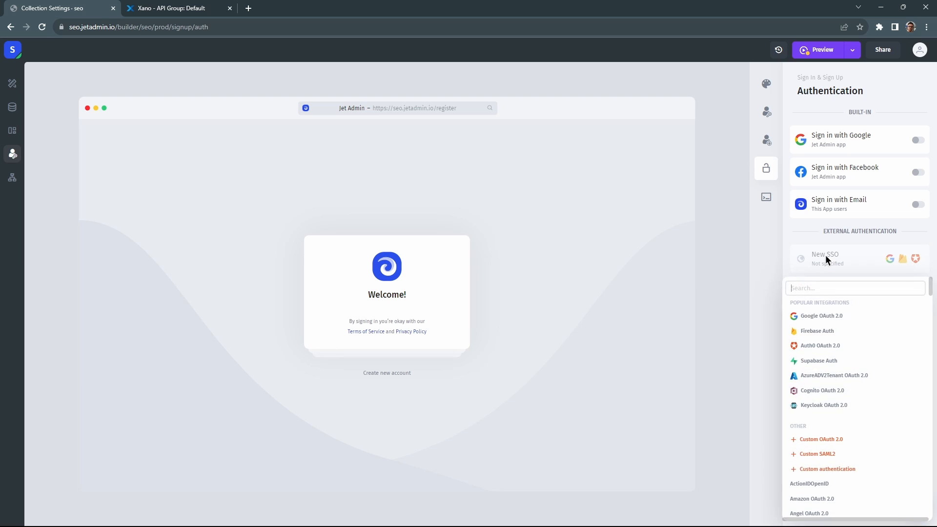
left_click(822, 470)
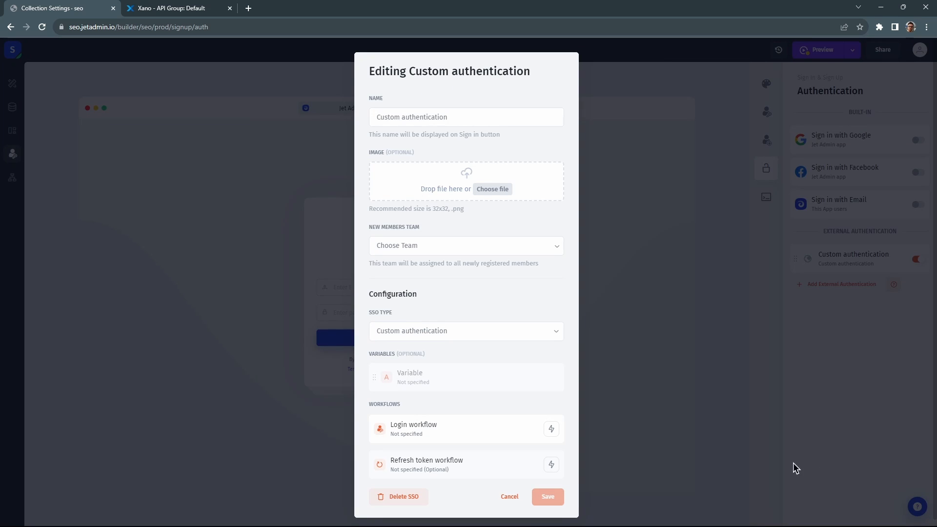
left_click_drag(446, 117, 366, 115)
type("Xano")
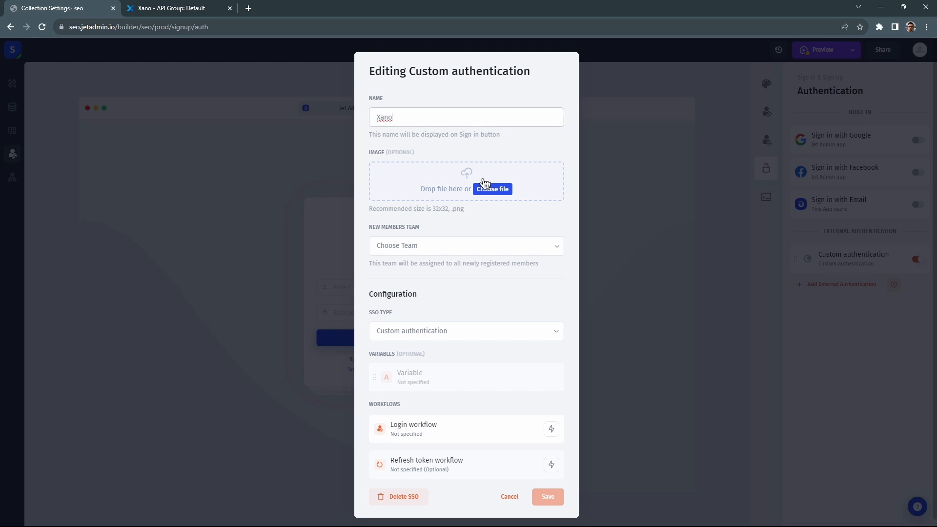
left_click(501, 191)
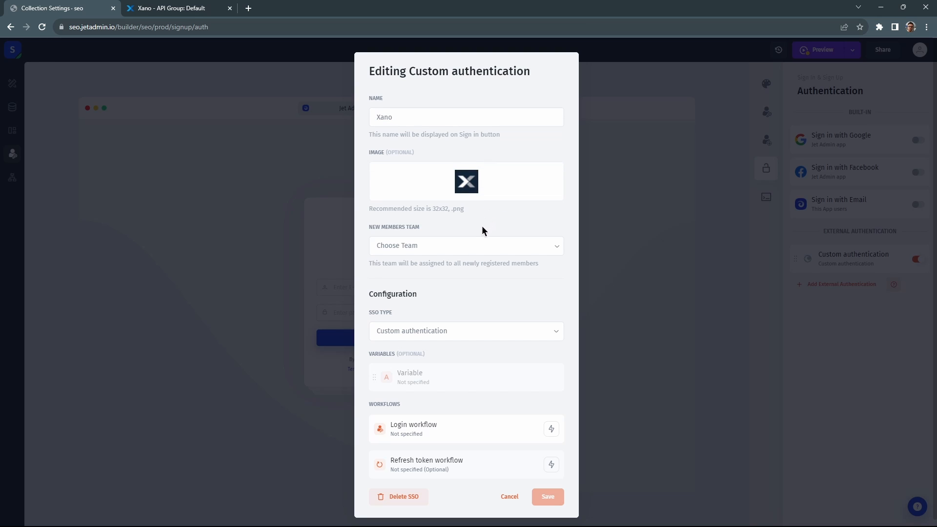
left_click(477, 246)
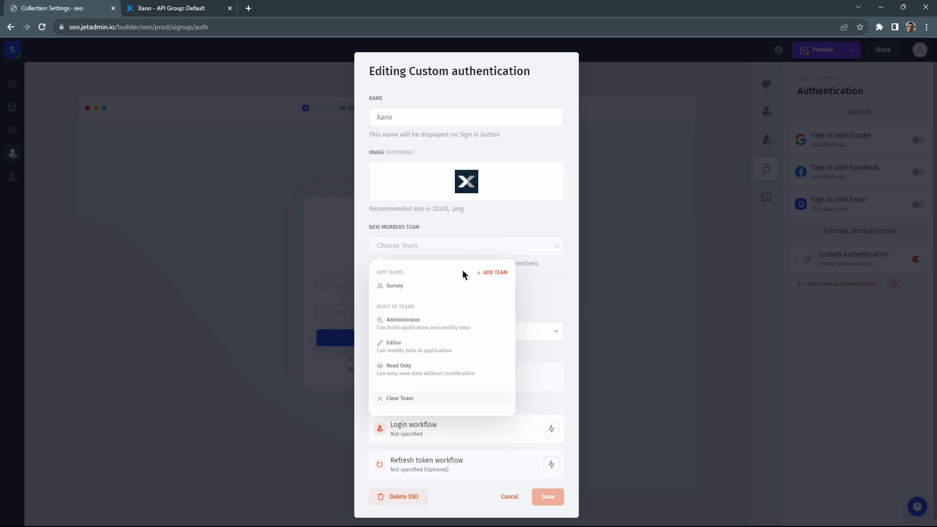
left_click(436, 374)
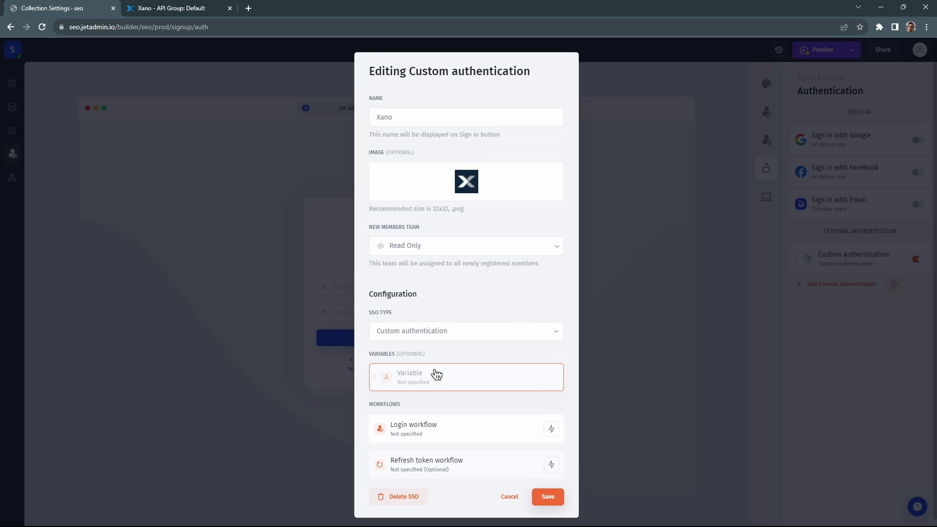
Add a Run Operation step on Xano Auth to the login workflow with a new HTTP request.
left_click(435, 426)
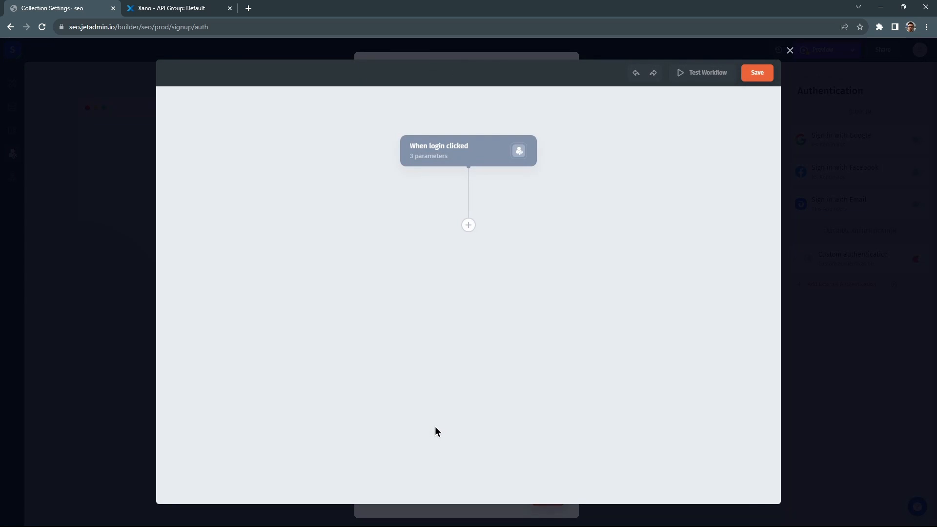
left_click(472, 164)
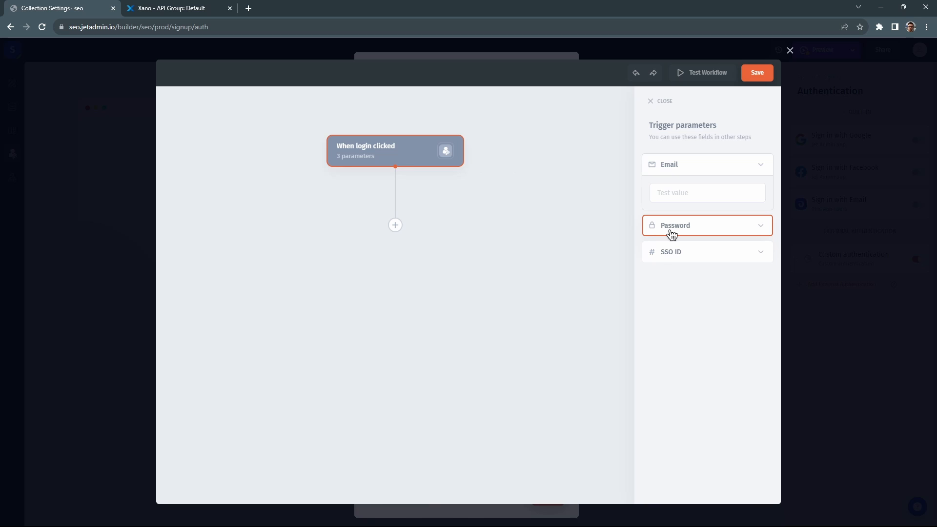
left_click(395, 225)
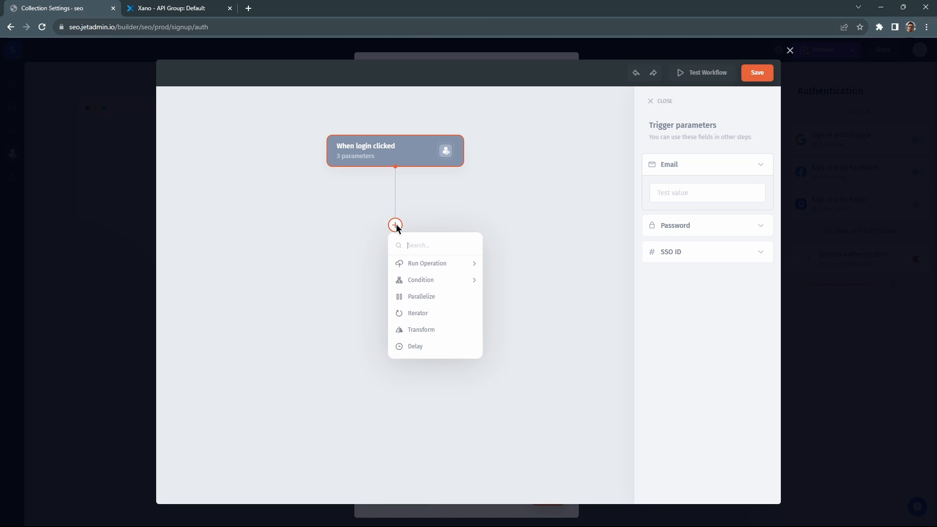
mouse_move(397, 263)
left_click(518, 279)
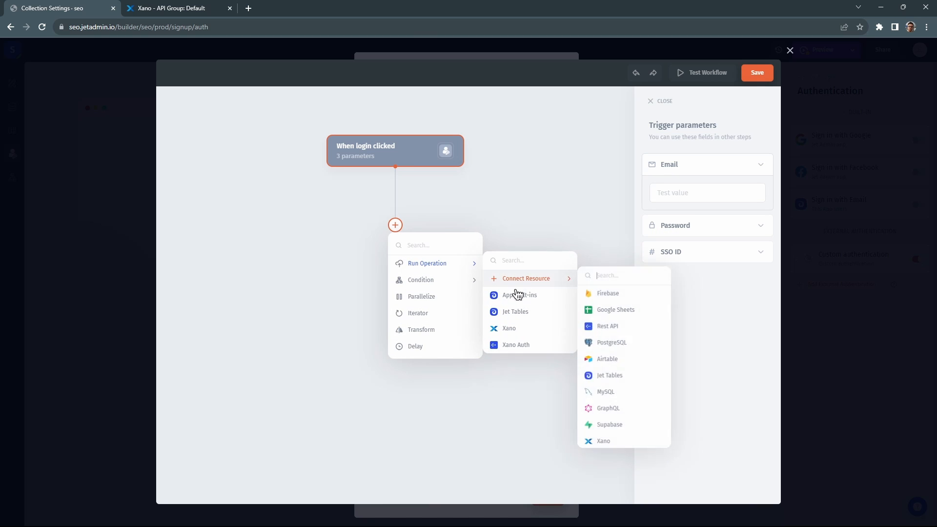
left_click(514, 346)
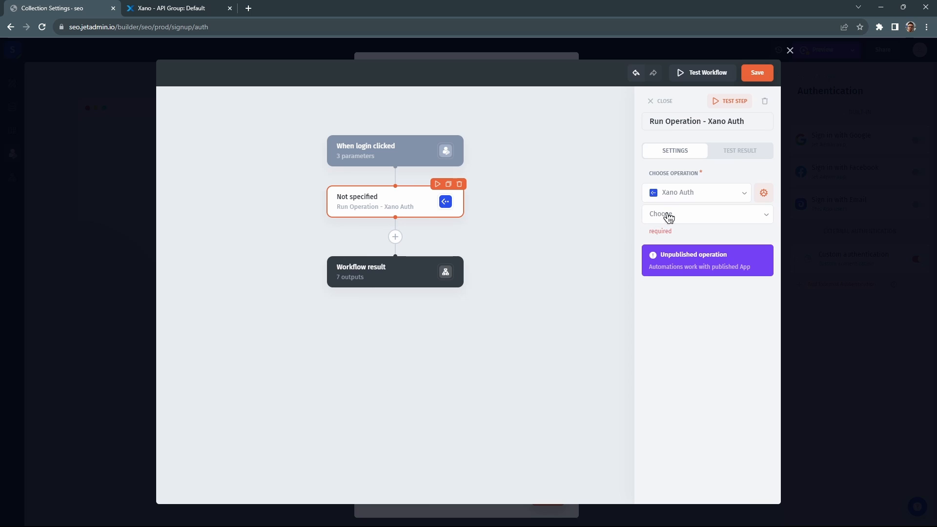
left_click(702, 215)
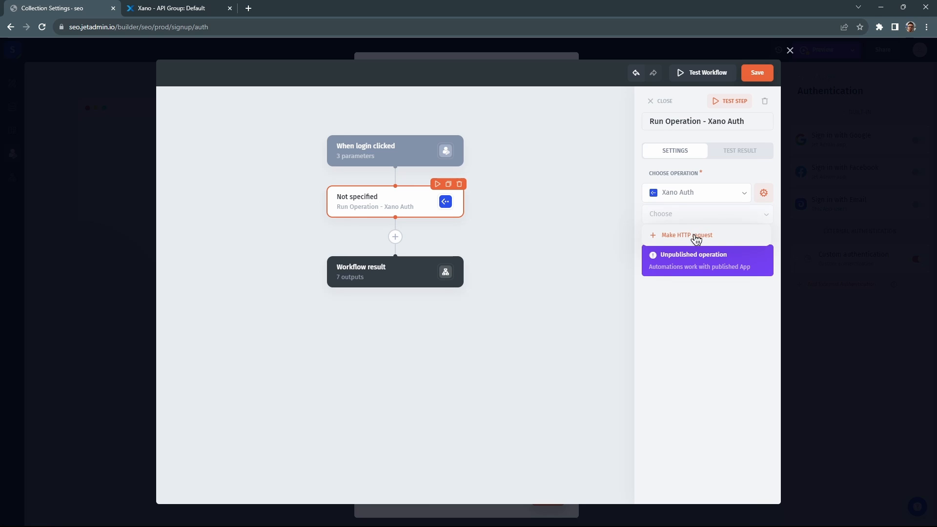
left_click(696, 236)
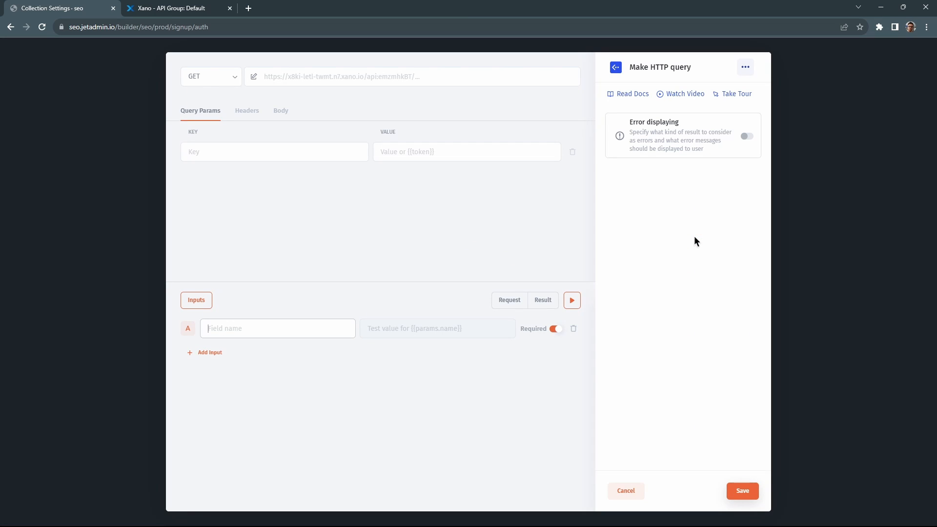
Open Xano's /auth/login endpoint and select its path for copying.
left_click(191, 10)
scroll(301, 244, "down", 5)
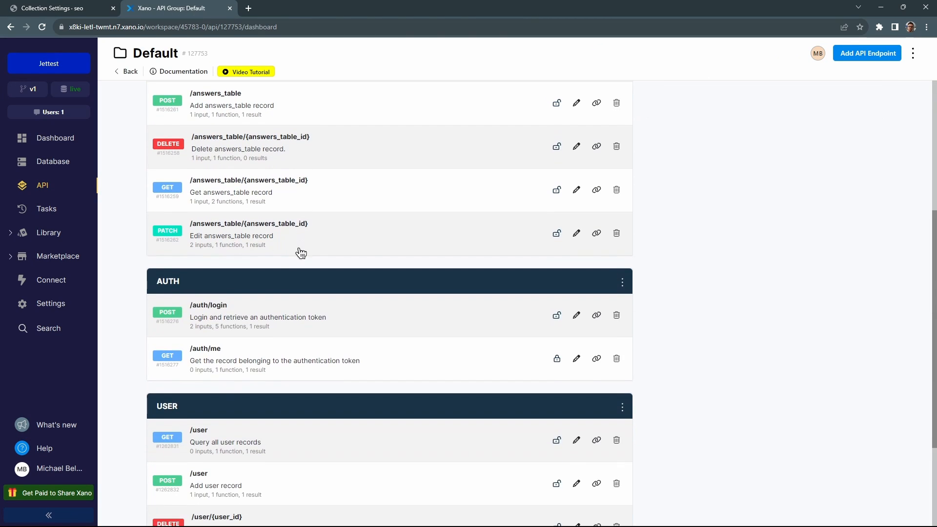
left_click(221, 310)
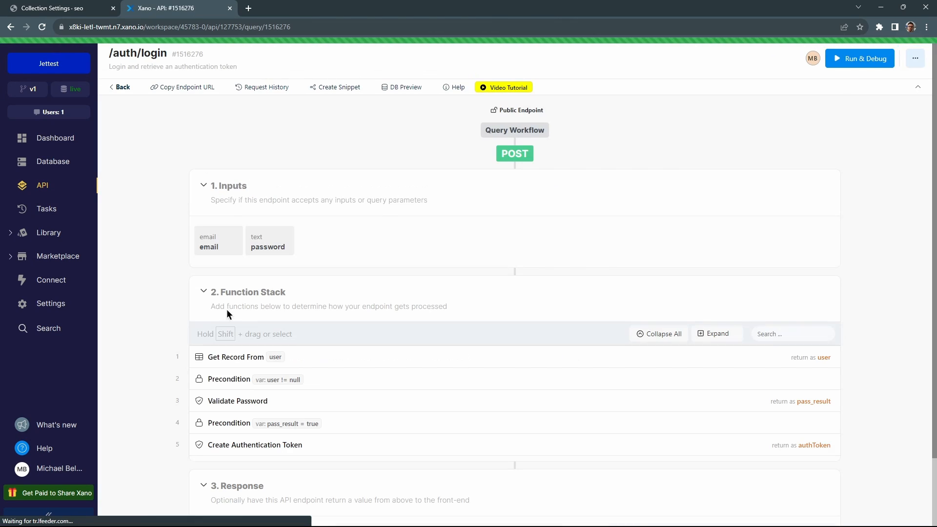
left_click_drag(167, 53, 98, 24)
key("ctrl+c")
Append auth/login to the request URL and add email and password query parameters.
left_click(90, 10)
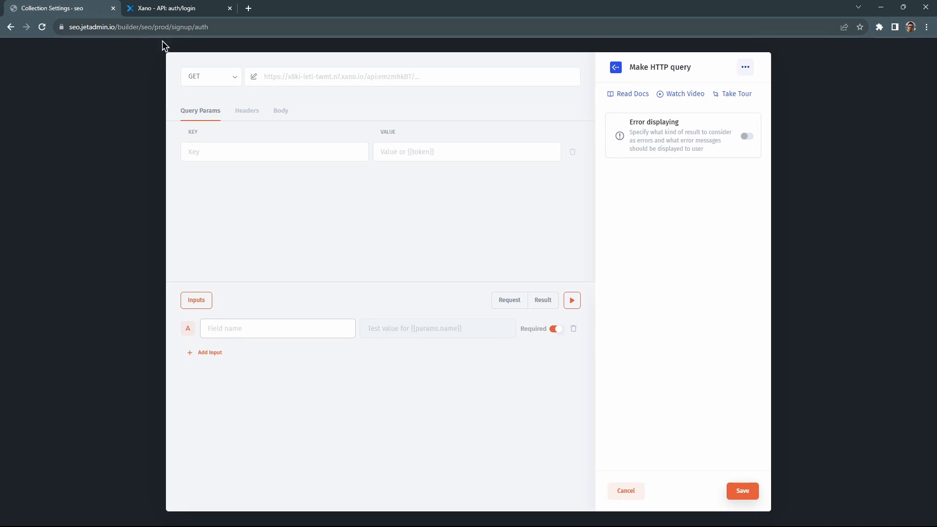
left_click(451, 75)
key("ctrl+v")
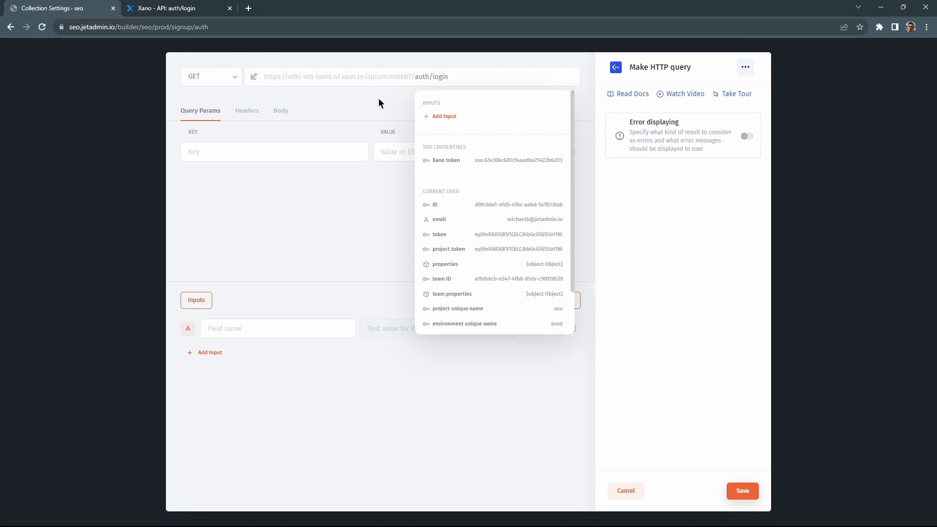
left_click(280, 152)
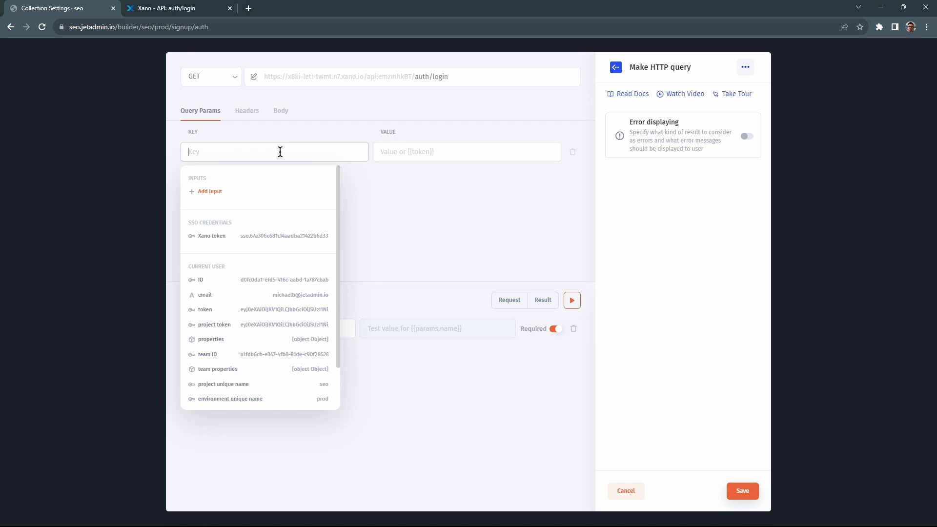
type("email")
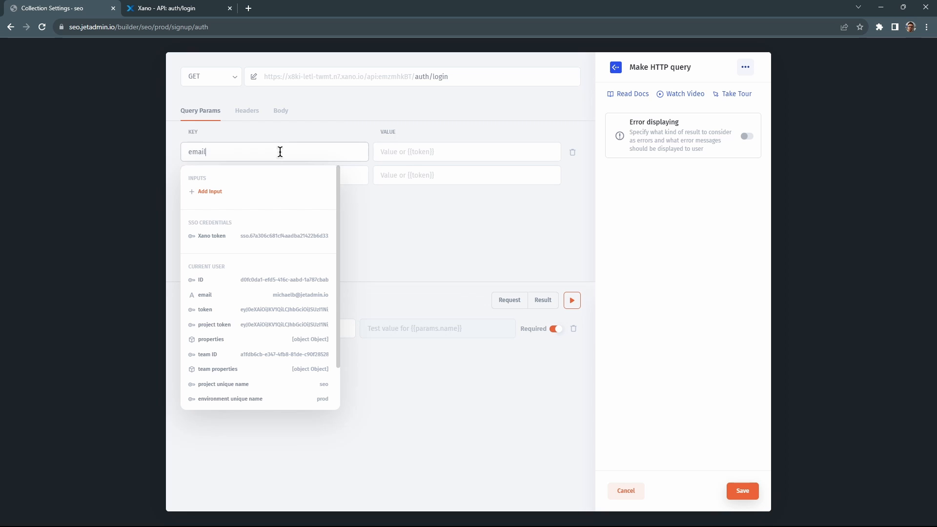
left_click(355, 173)
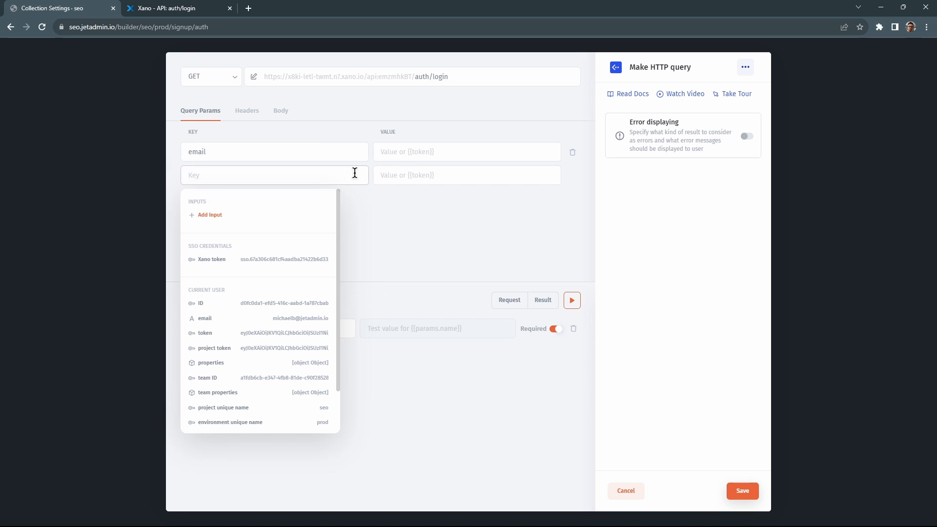
type("password")
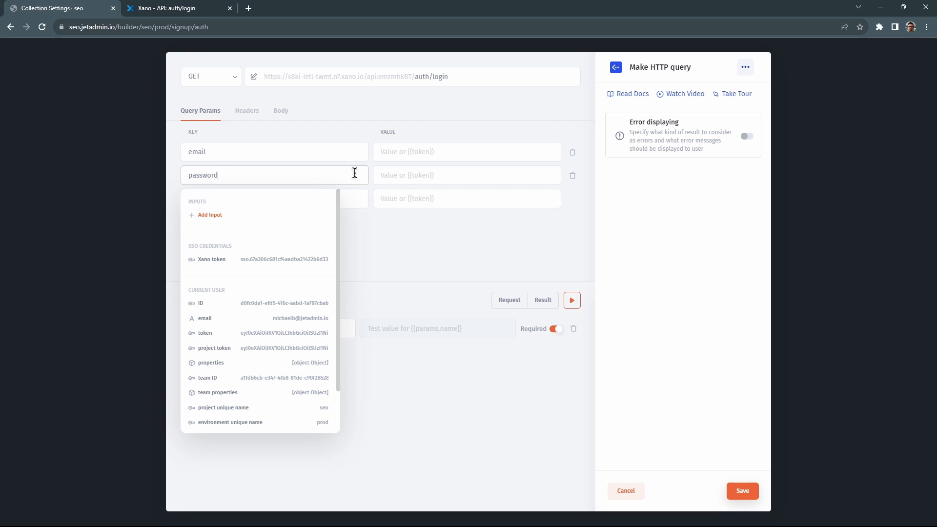
Bind email and password parameters to new workflow inputs with the test user's credentials.
left_click(408, 153)
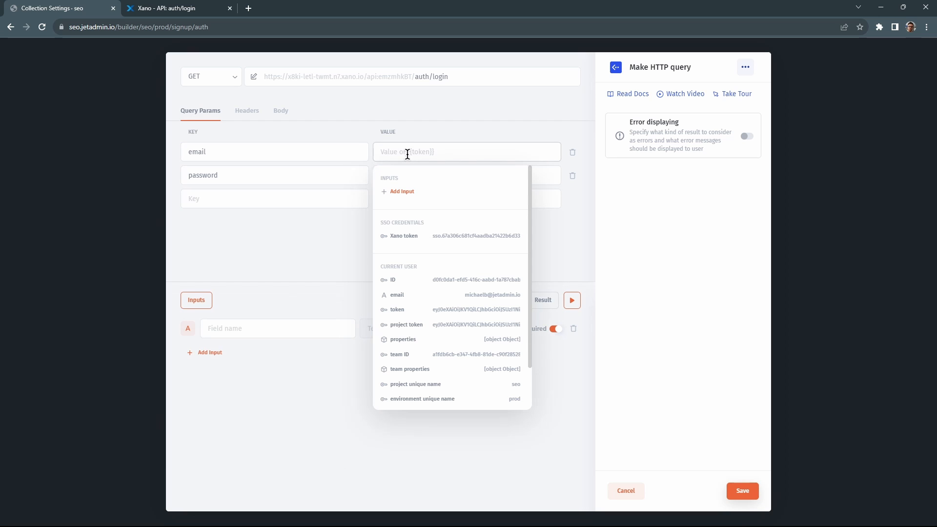
left_click(406, 191)
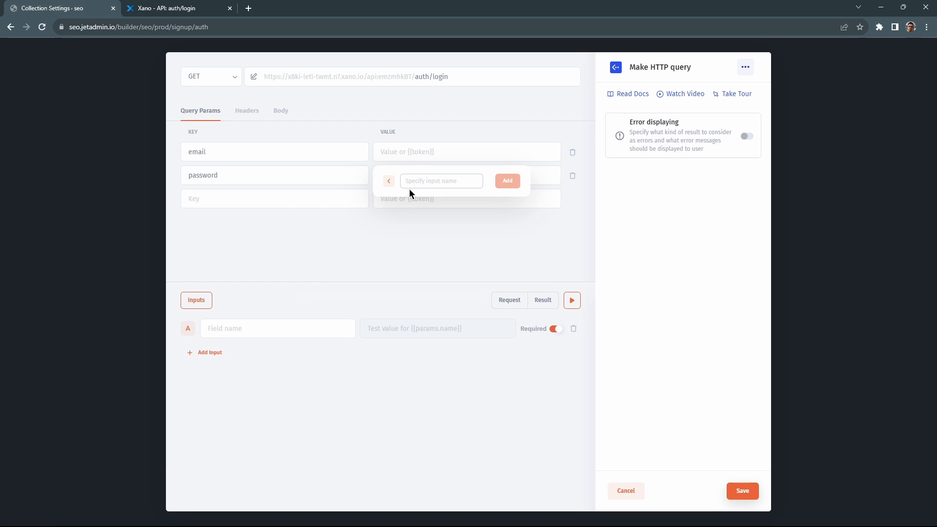
type("email")
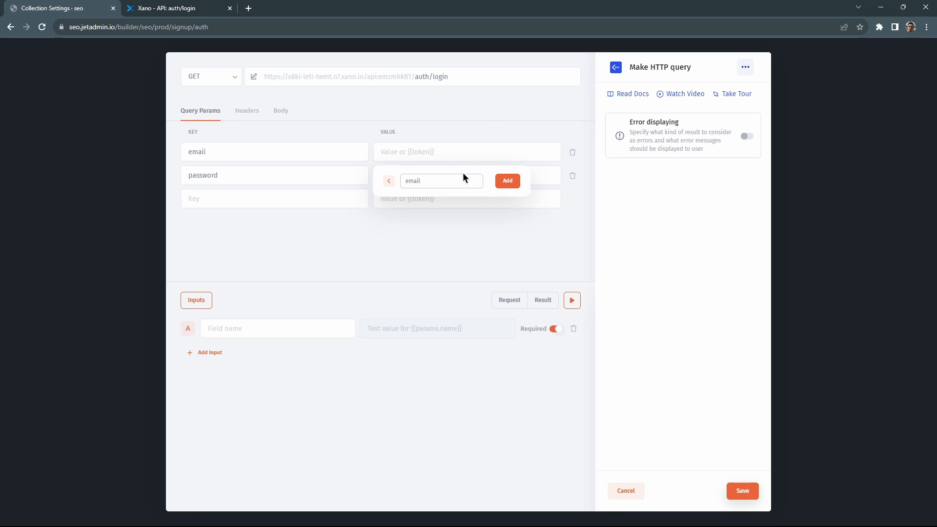
left_click(504, 180)
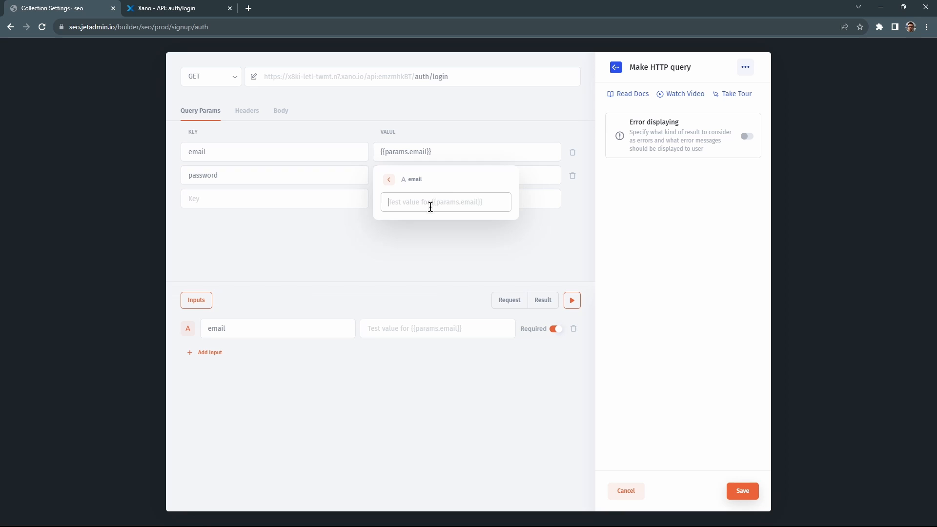
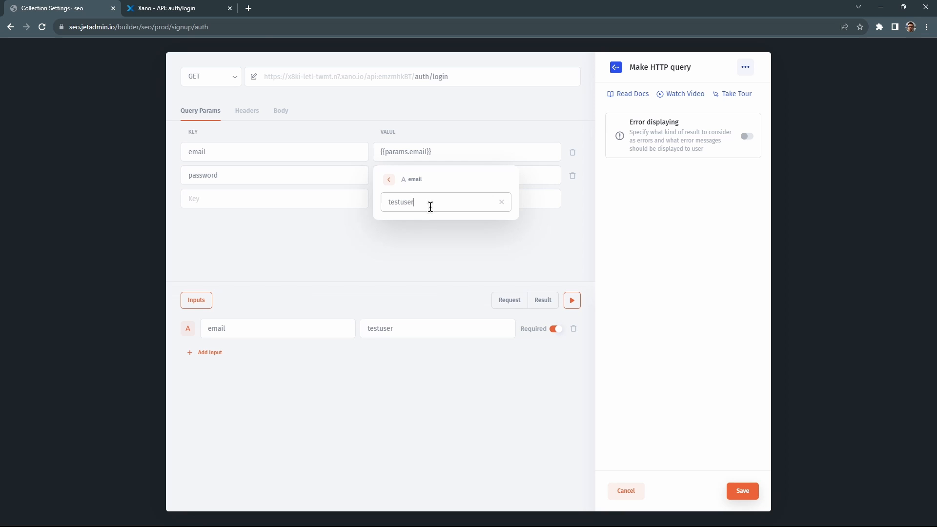
left_click(545, 177)
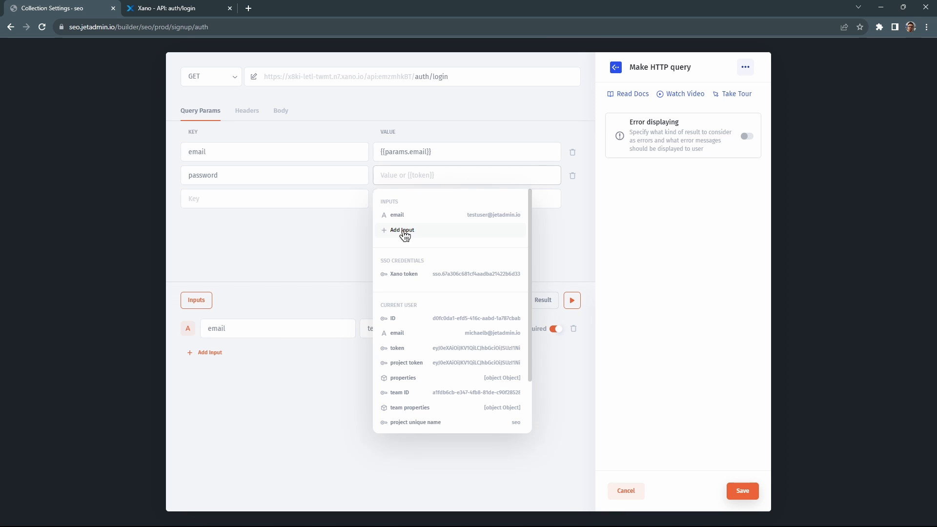
left_click(404, 232)
type("password")
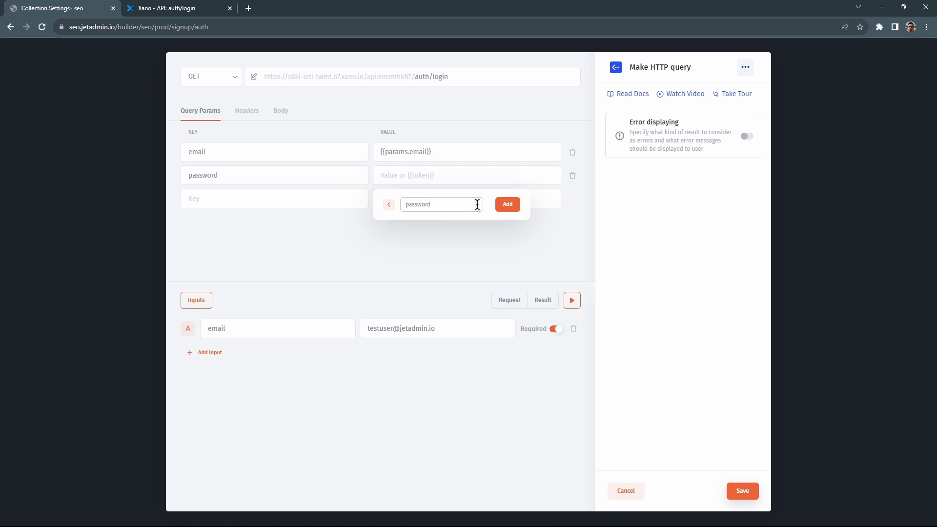
left_click(507, 205)
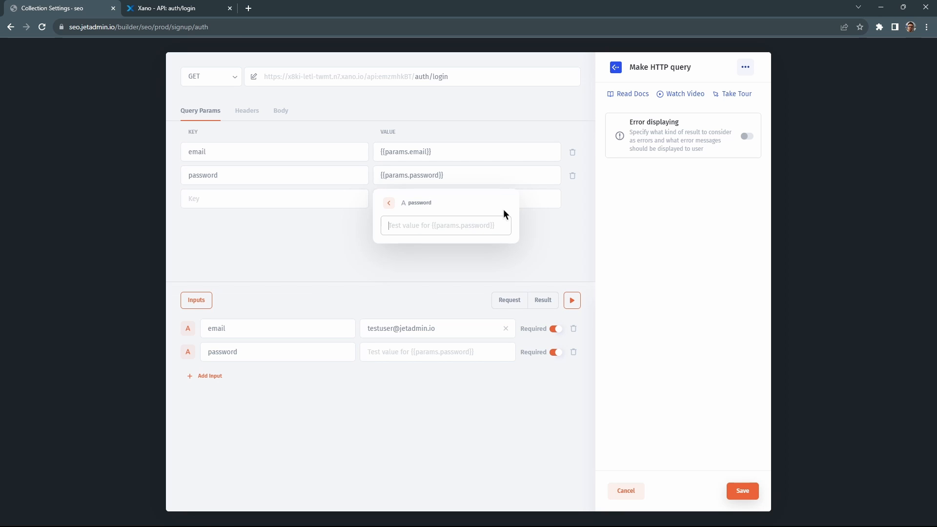
type("passwo")
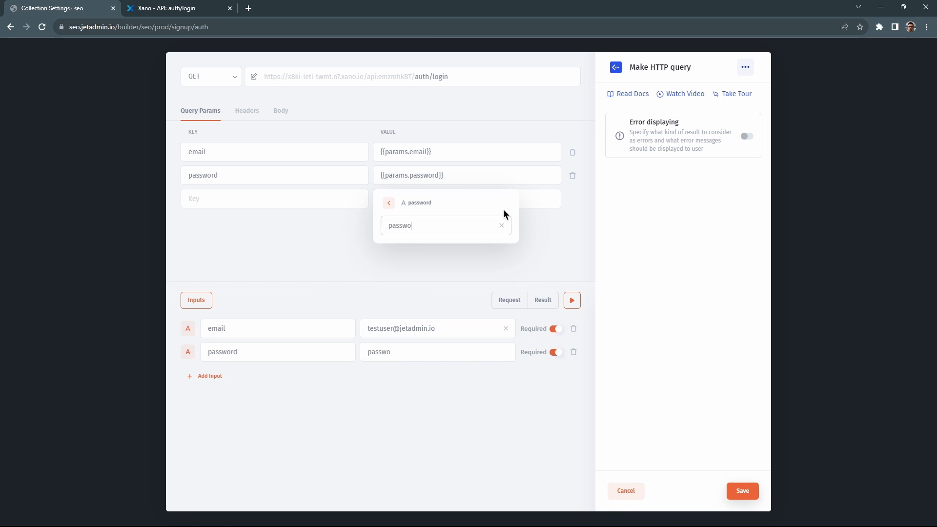
type("rd123")
left_click(535, 237)
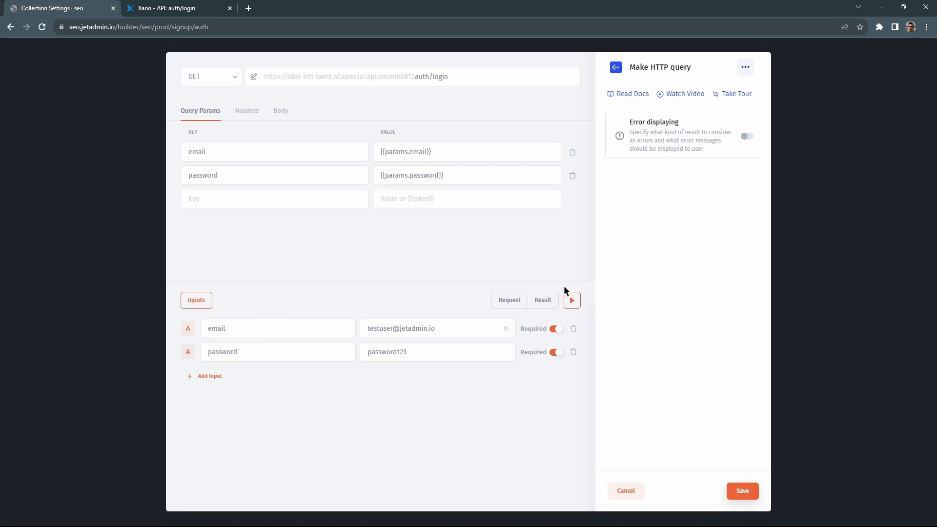
Switch the method to POST, test the request to get an authToken, and save the query.
left_click(215, 86)
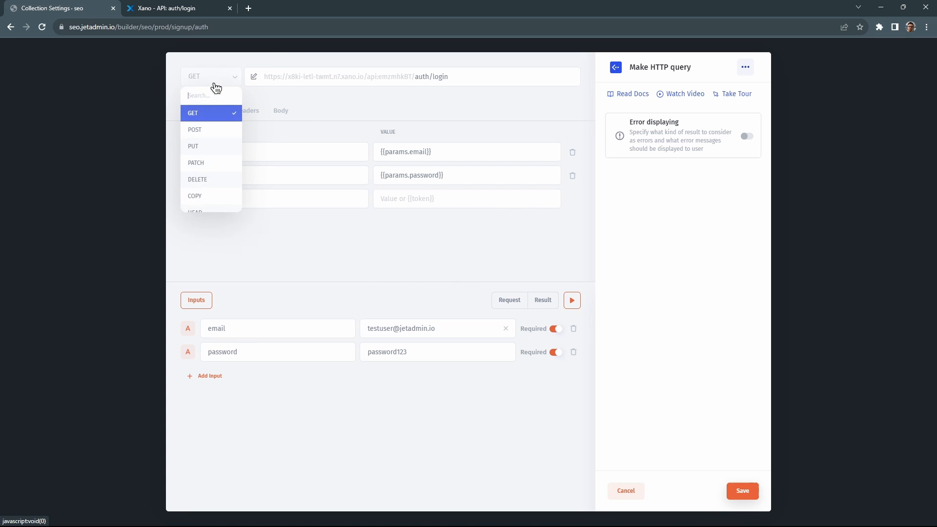
left_click(200, 129)
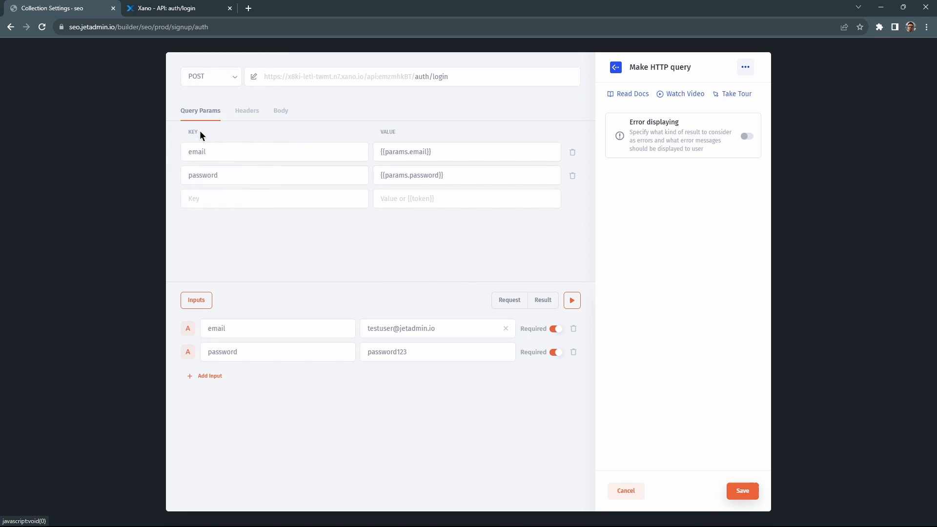
left_click(573, 301)
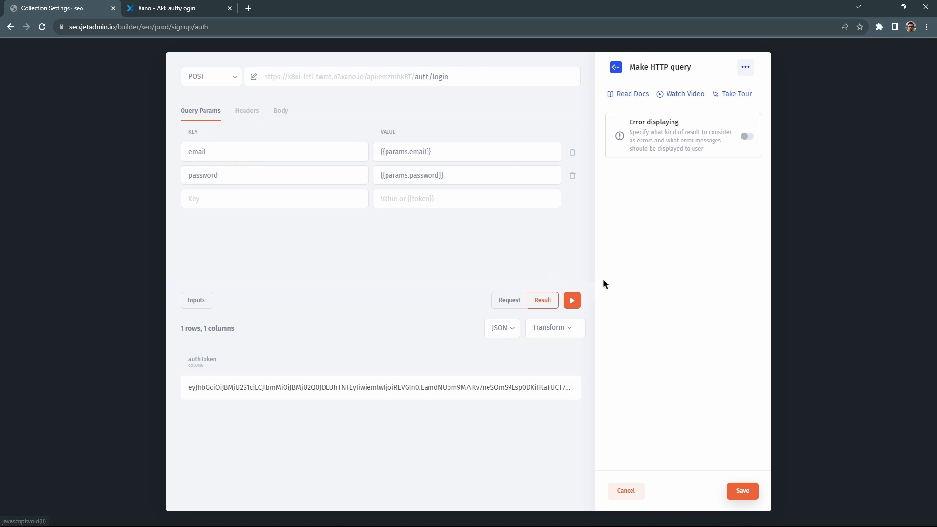
left_click(503, 305)
scroll(407, 370, "down", 1)
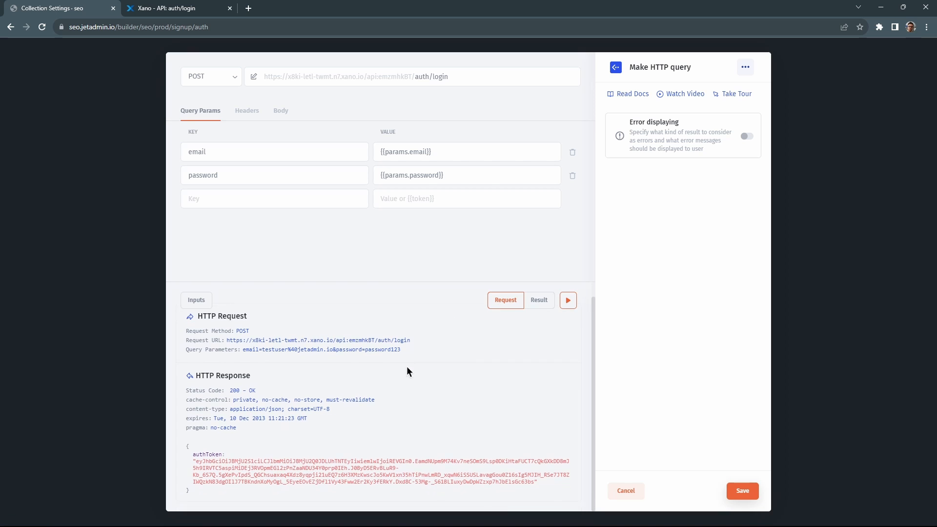
left_click_drag(195, 460, 534, 482)
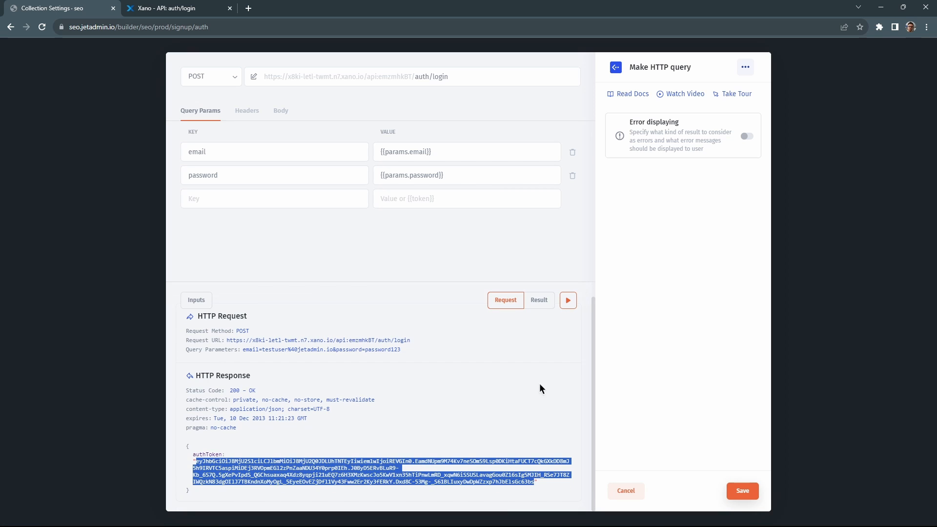
left_click(742, 490)
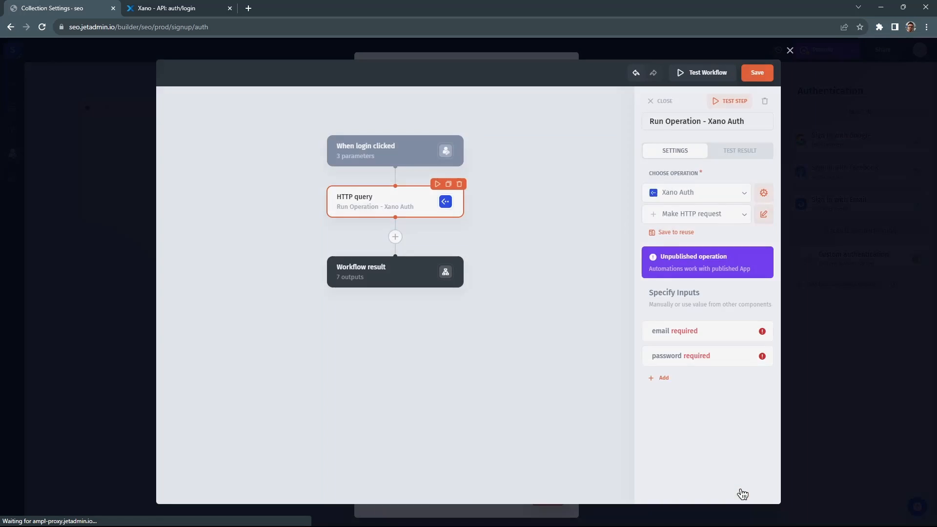
Insert a second Xano Auth operation step with a new HTTP query after the login query.
left_click(394, 236)
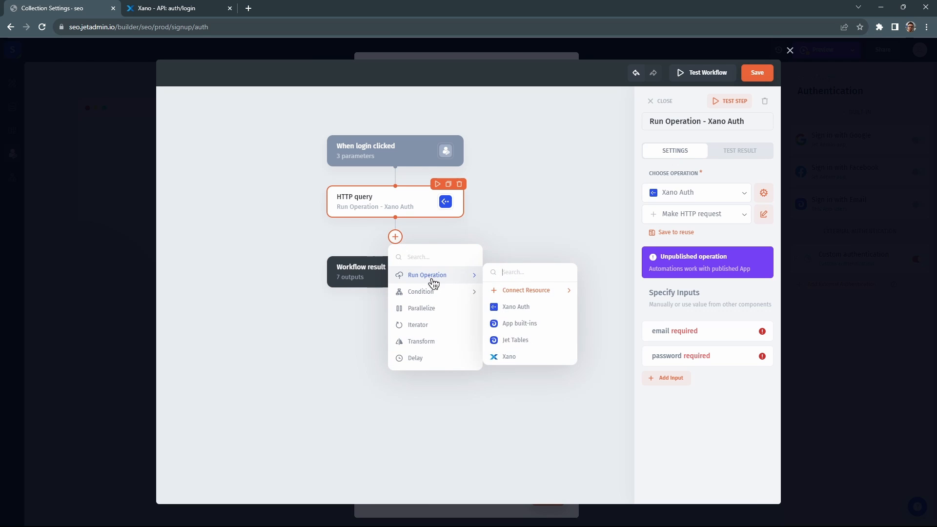
left_click(427, 276)
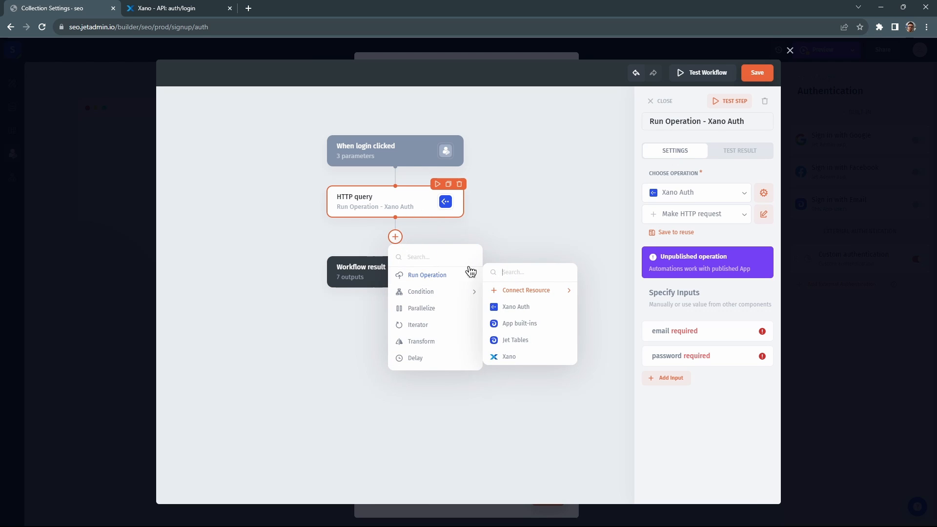
left_click(511, 308)
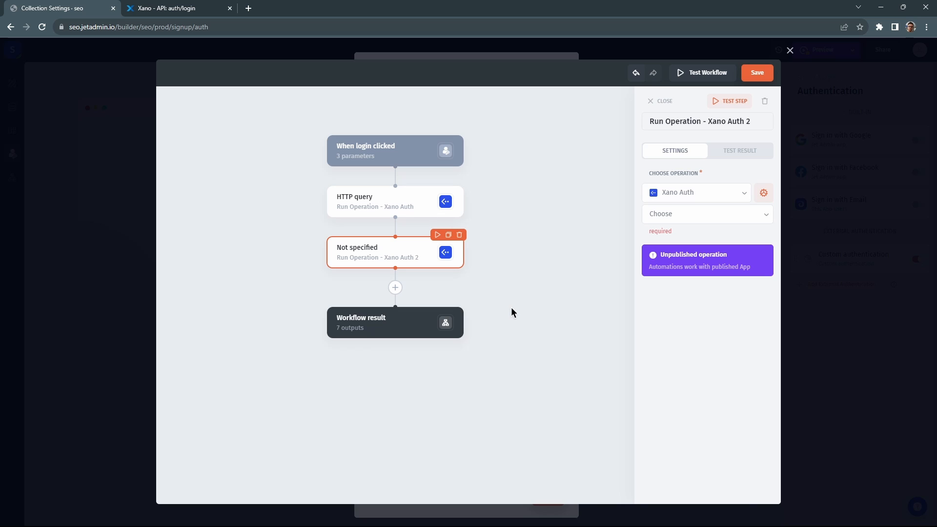
left_click(661, 217)
left_click(665, 235)
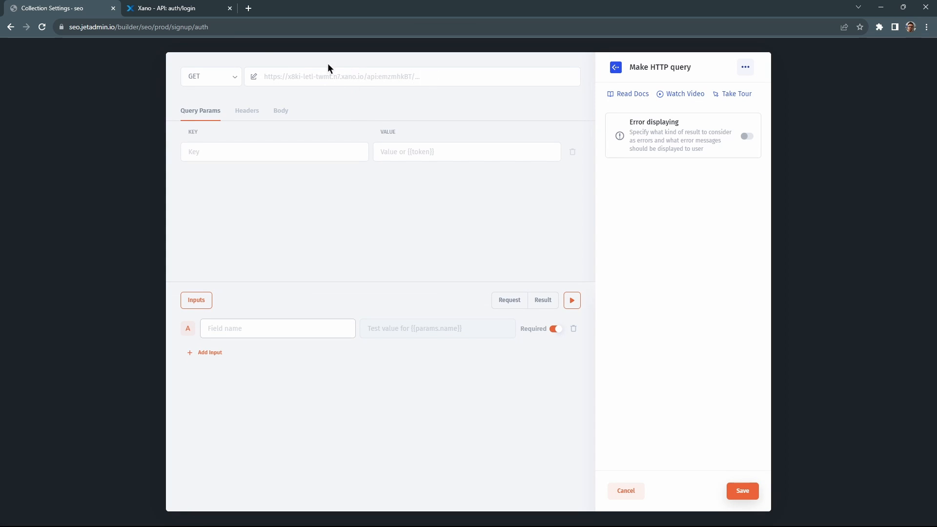
Check Xano's /auth/me endpoint and point the new query's URL at auth/me.
left_click(181, 8)
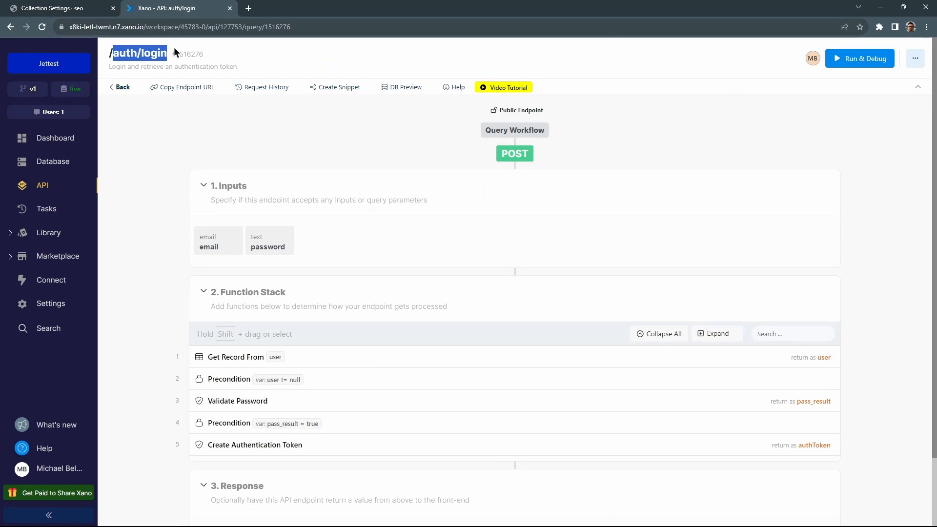
left_click(109, 89)
scroll(234, 317, "down", 5)
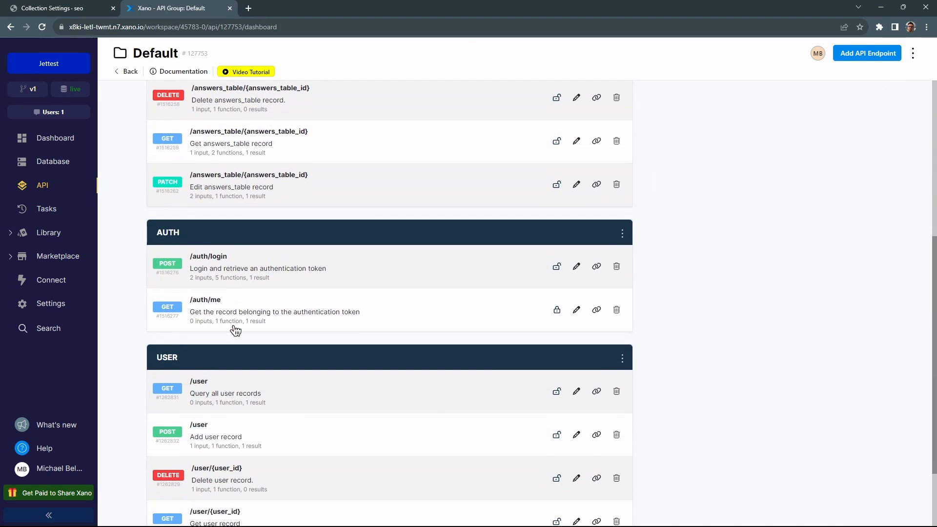
left_click(246, 310)
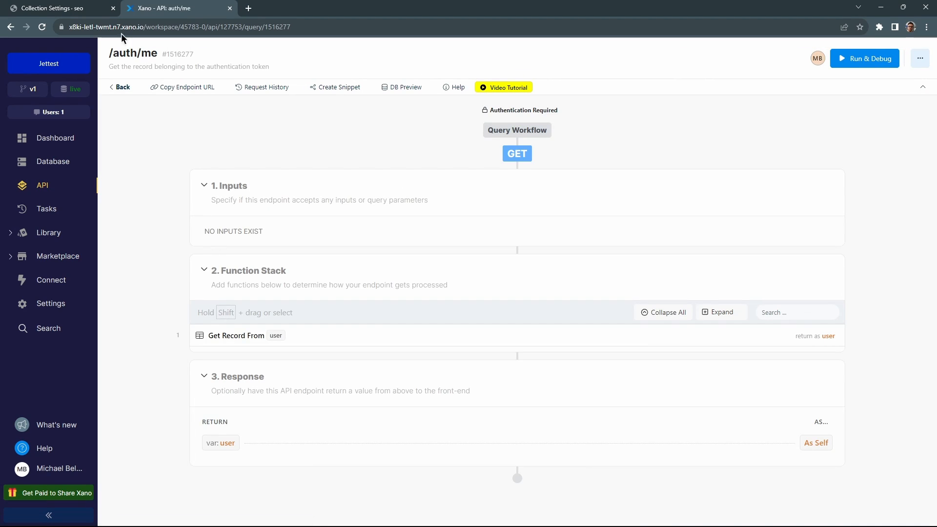
left_click(86, 15)
left_click(447, 77)
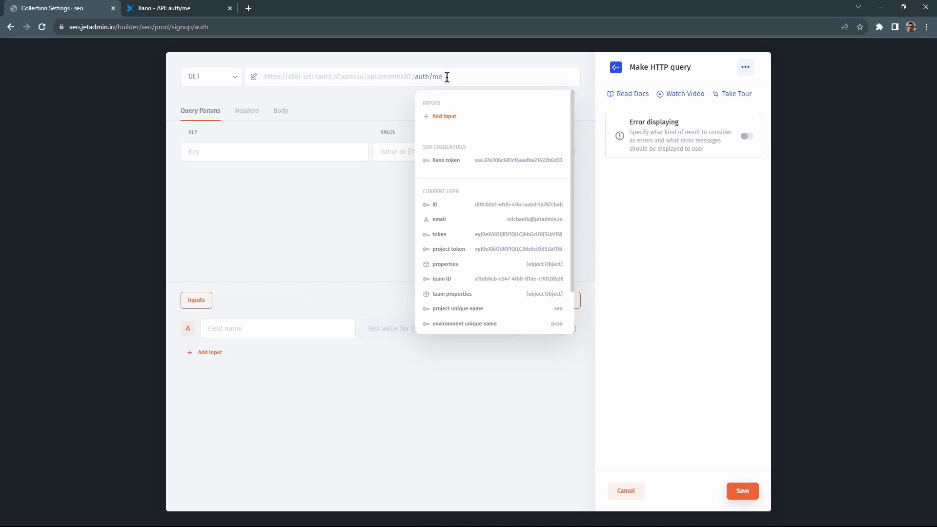
Add an Authorization header with value Bearer plus a new authToken input.
left_click(320, 108)
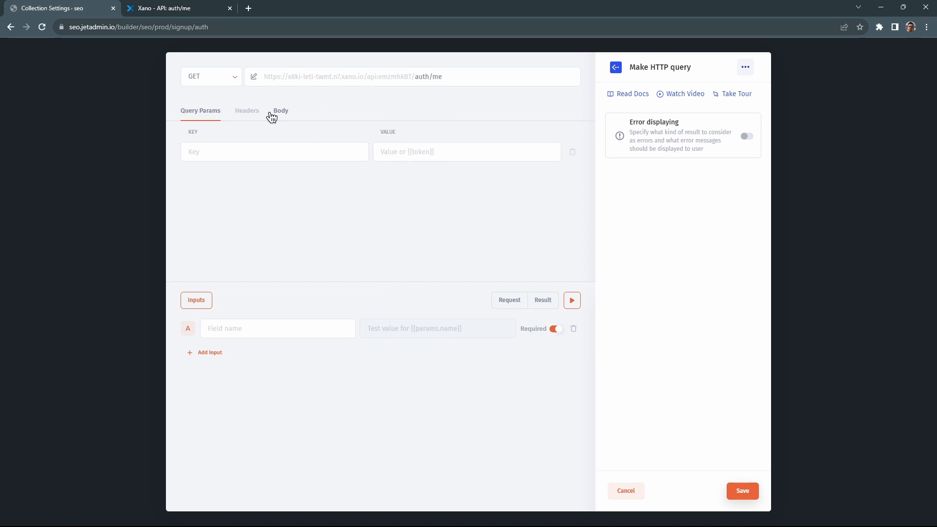
left_click(248, 117)
left_click(248, 152)
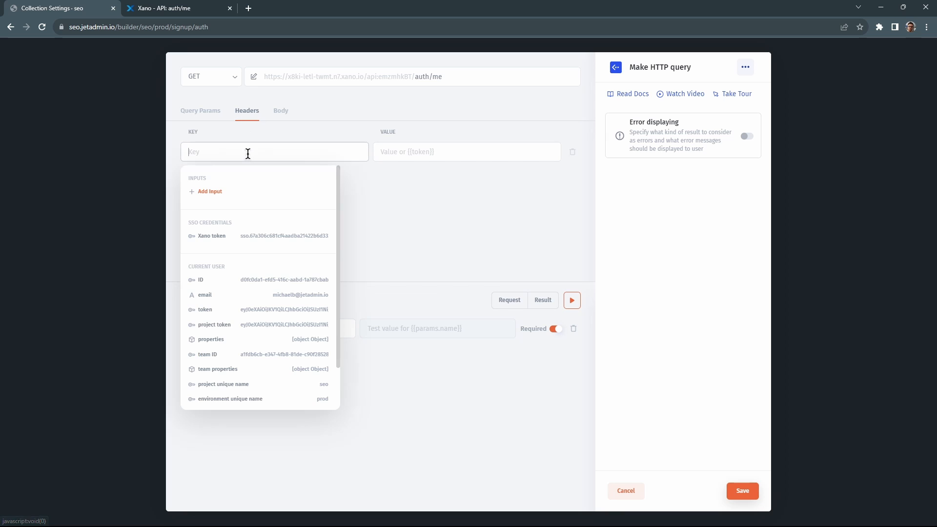
type("Authorization")
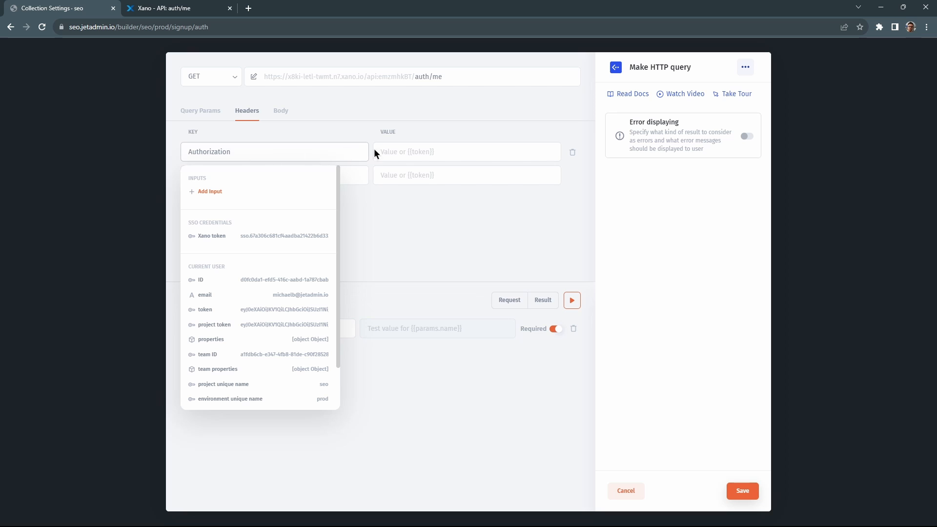
left_click(404, 154)
type("Bearer")
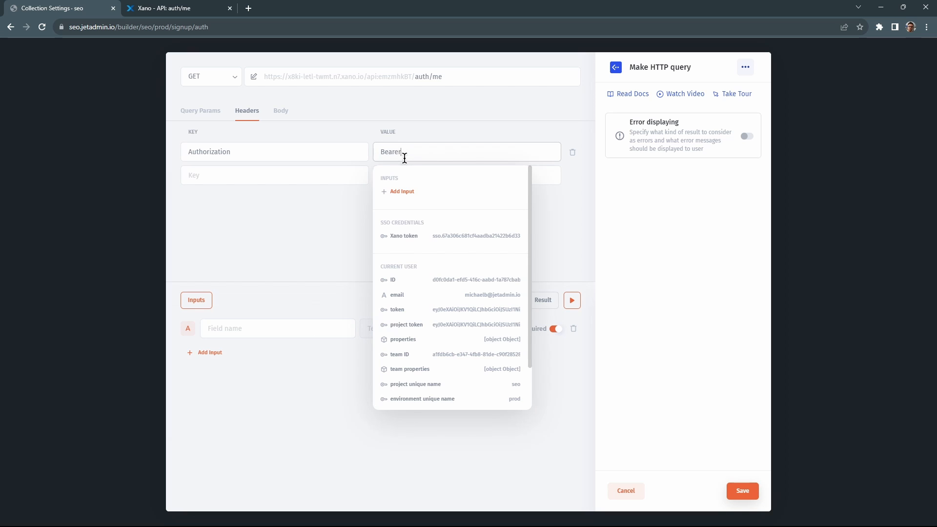
left_click(403, 192)
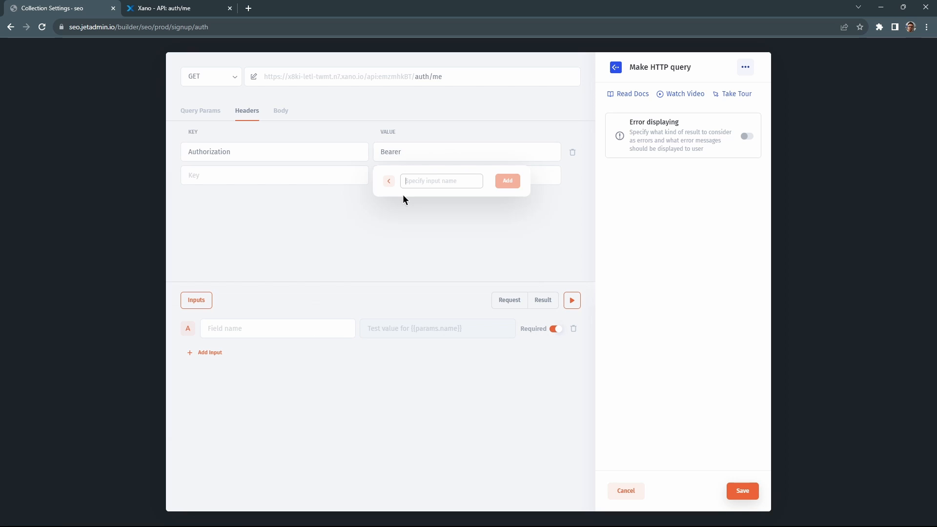
type("authToken")
left_click(507, 182)
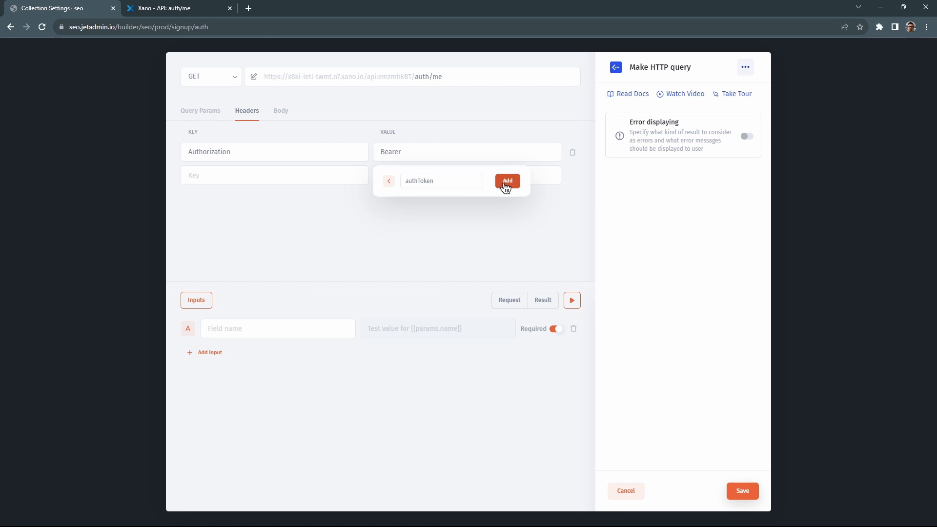
Test the auth/me request with a sample token, returning one user record.
key("ctrl+v")
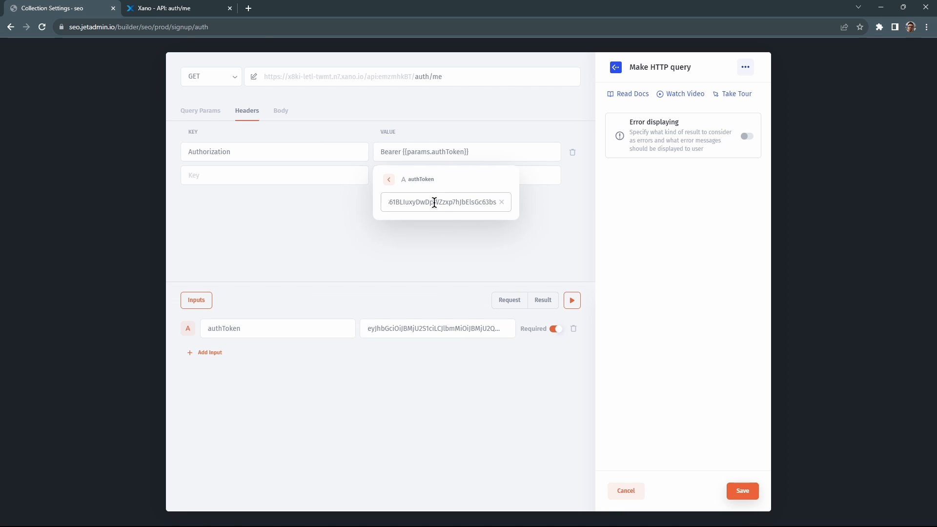
left_click(447, 239)
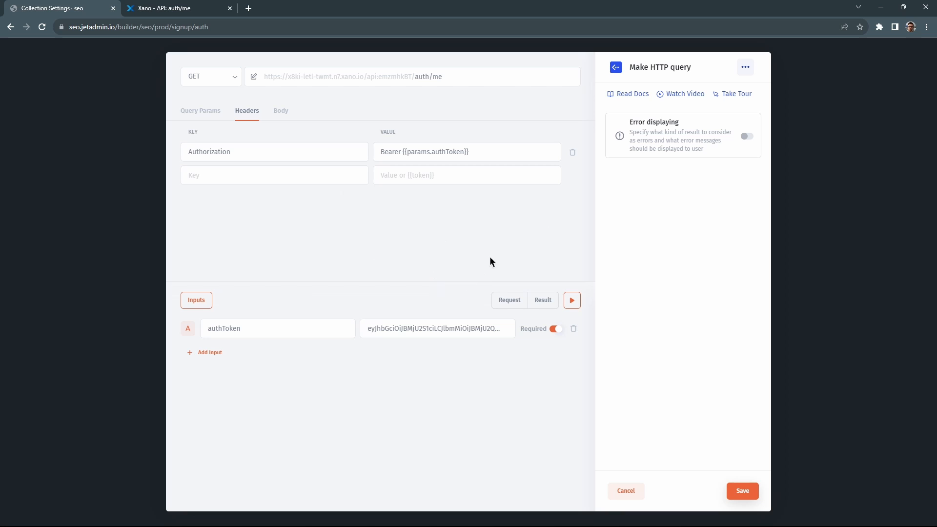
left_click(573, 301)
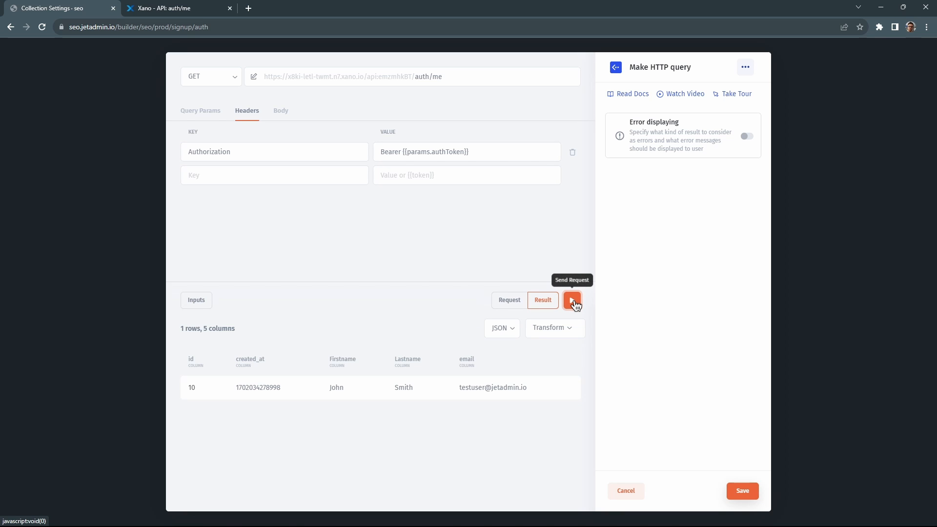
Save the auth/me HTTP query and start entering a test Email for the login trigger.
left_click(742, 491)
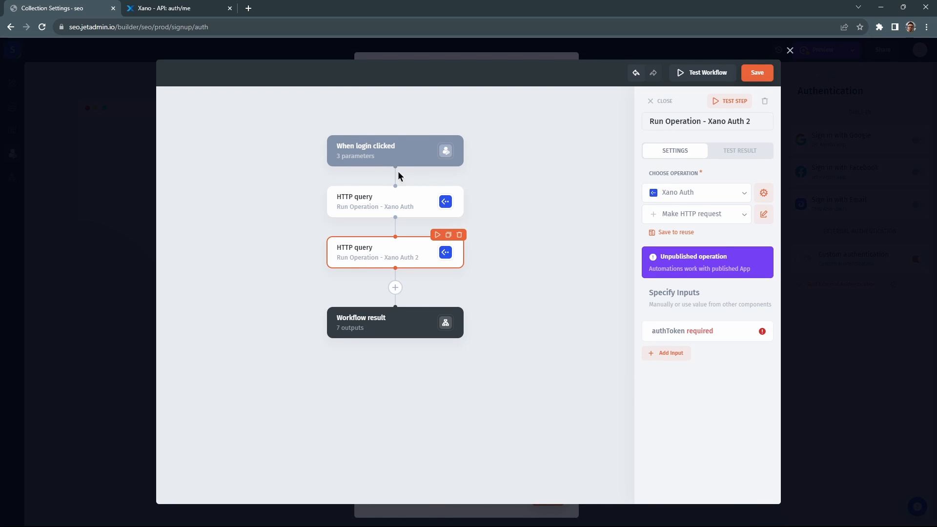
left_click(379, 157)
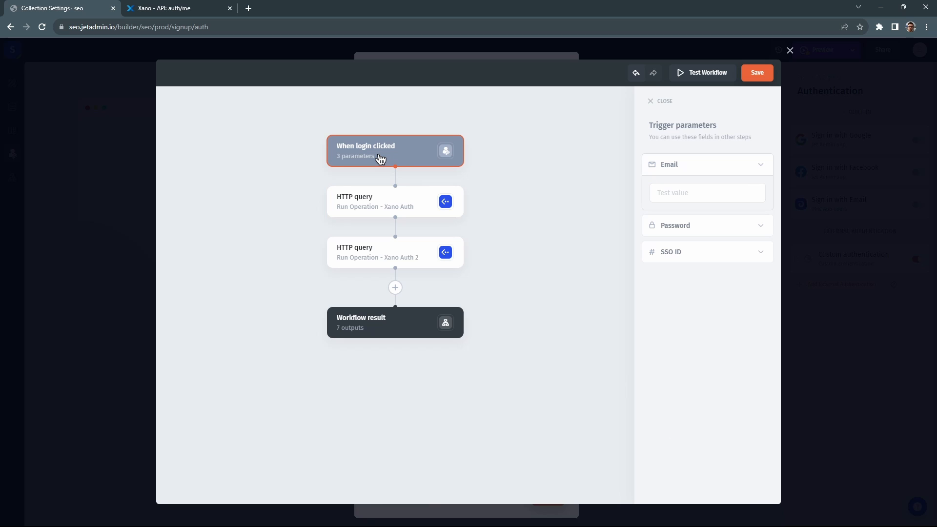
left_click(683, 192)
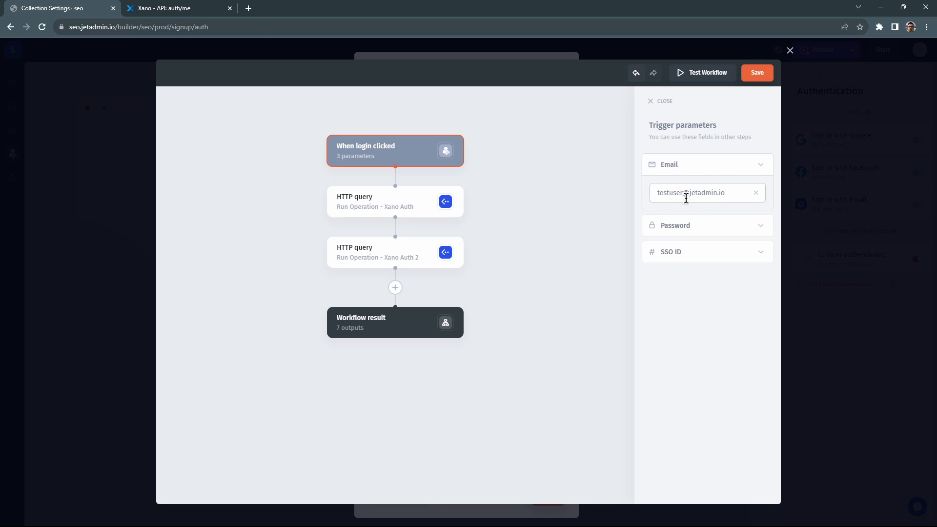
Enter the login trigger's test Password, then select the first HTTP query step.
left_click(690, 225)
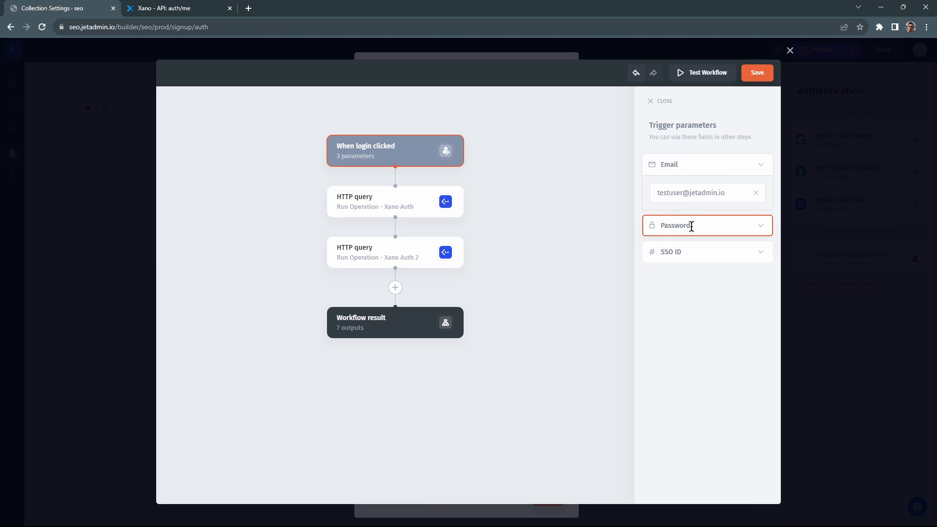
type("•")
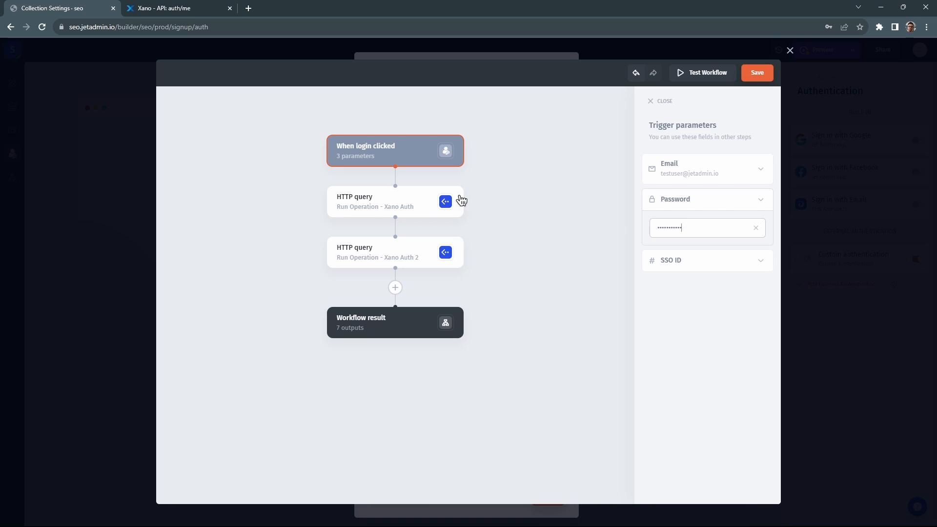
left_click(404, 201)
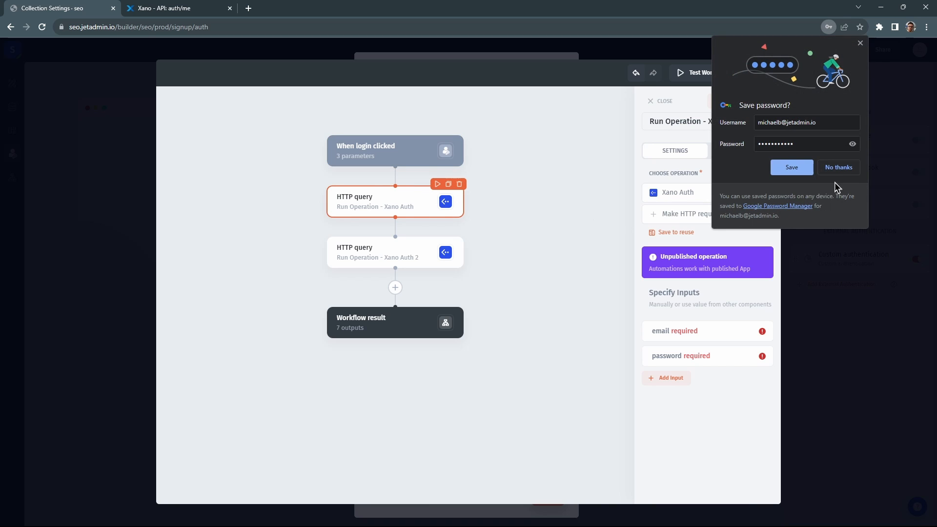
Map the first step's email and password inputs to the trigger's Email and Password parameters.
left_click(837, 167)
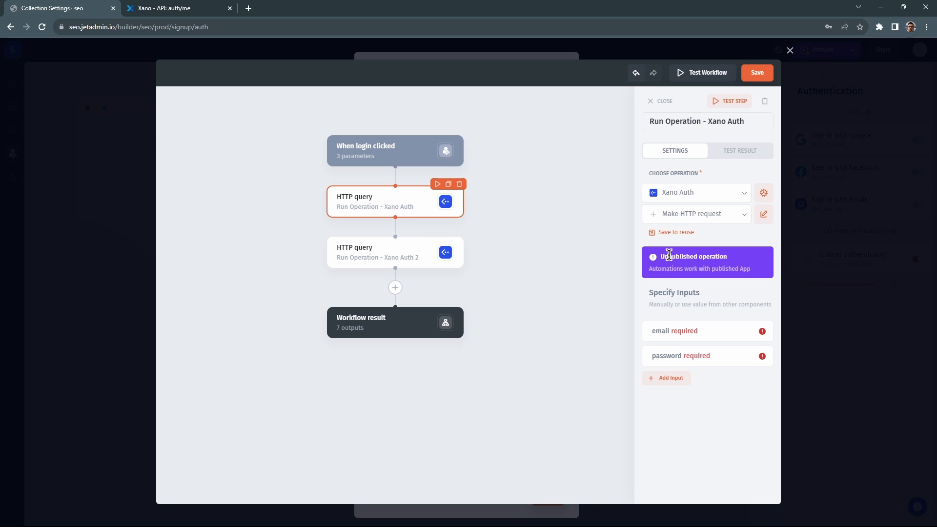
left_click(673, 331)
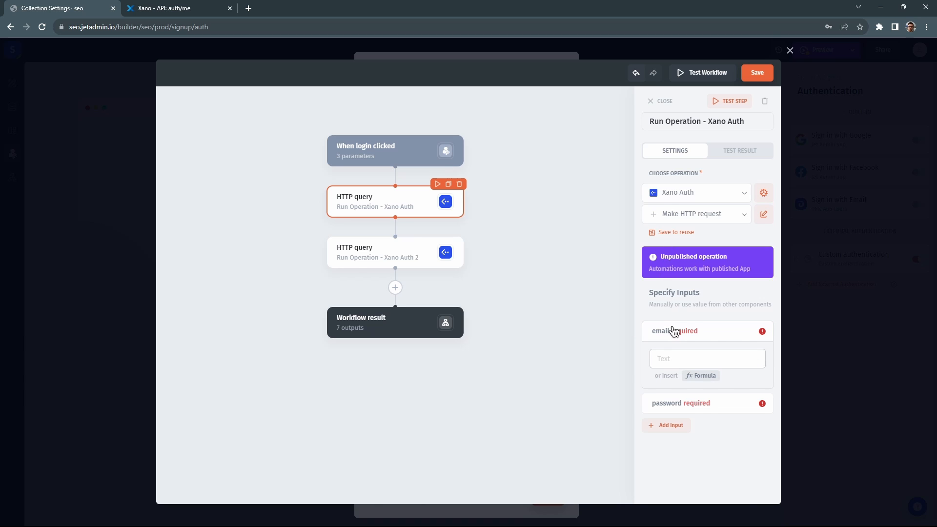
left_click(694, 375)
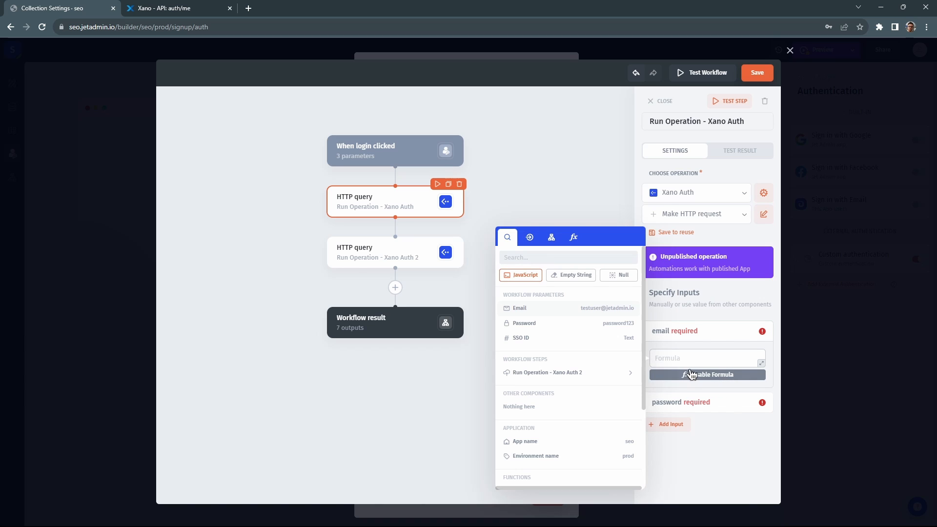
left_click(600, 313)
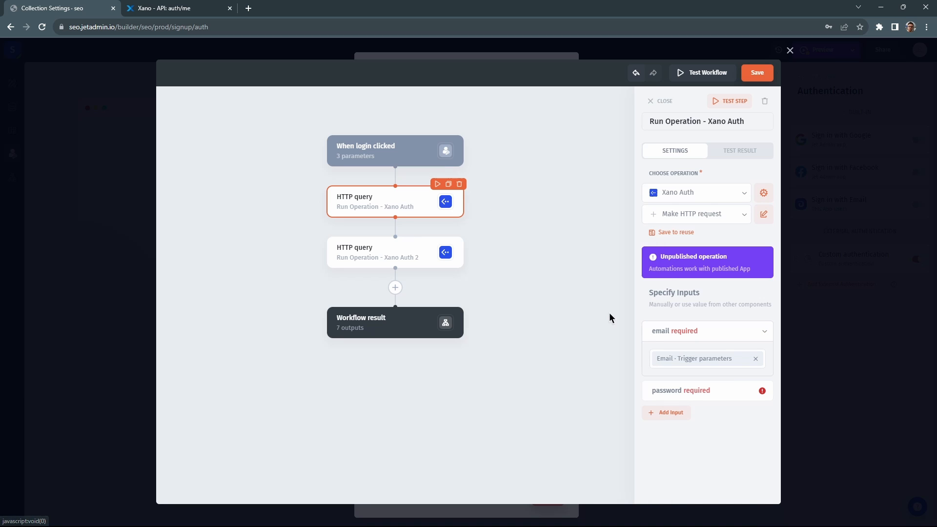
left_click(682, 386)
left_click(692, 410)
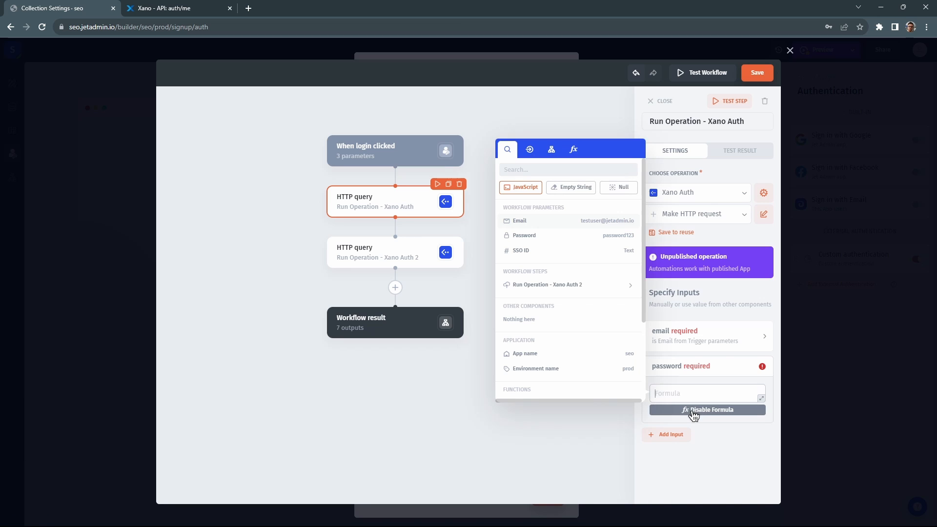
left_click(552, 237)
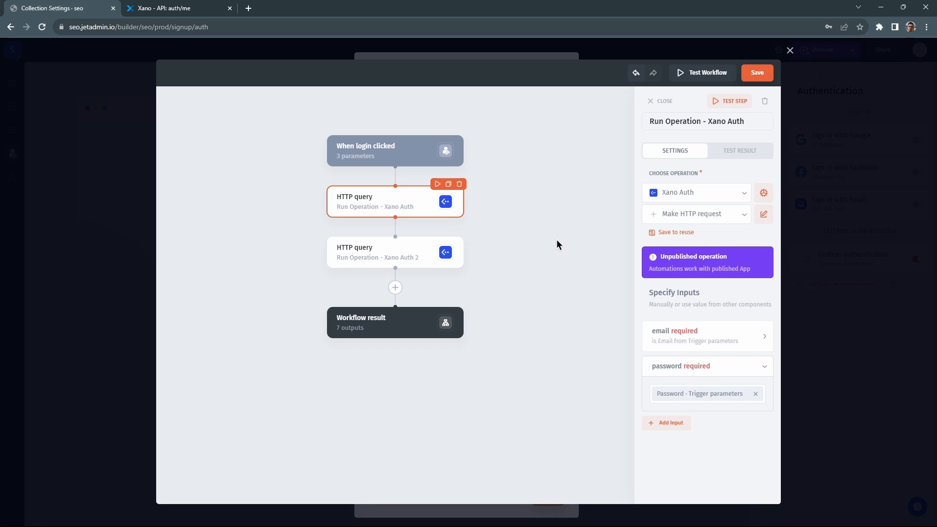
Rename the first HTTP step to auth/login and test it to get an authToken.
left_click(688, 120)
triple_click(687, 121)
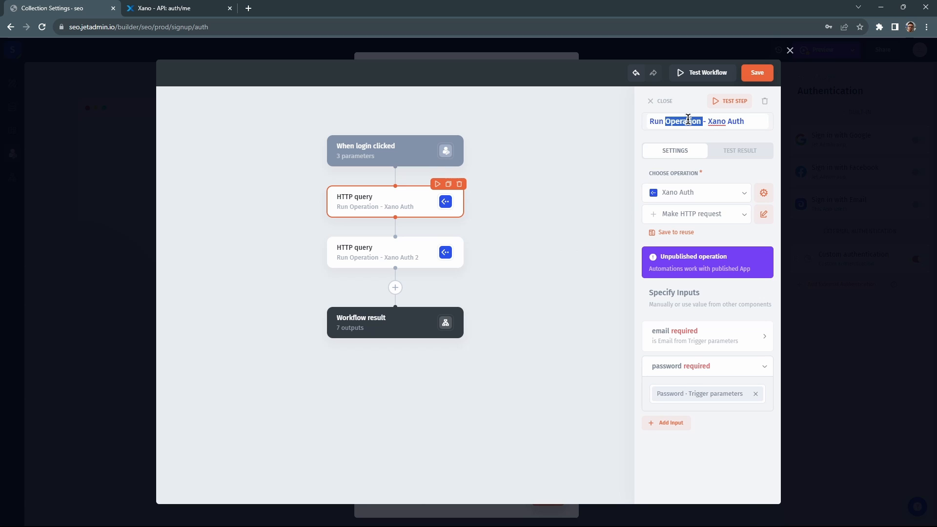
type("auth/login")
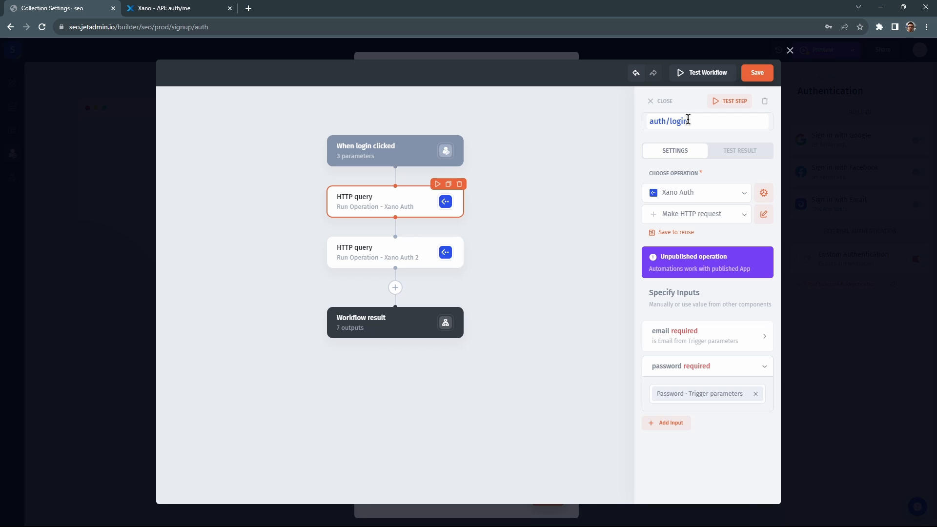
left_click(723, 101)
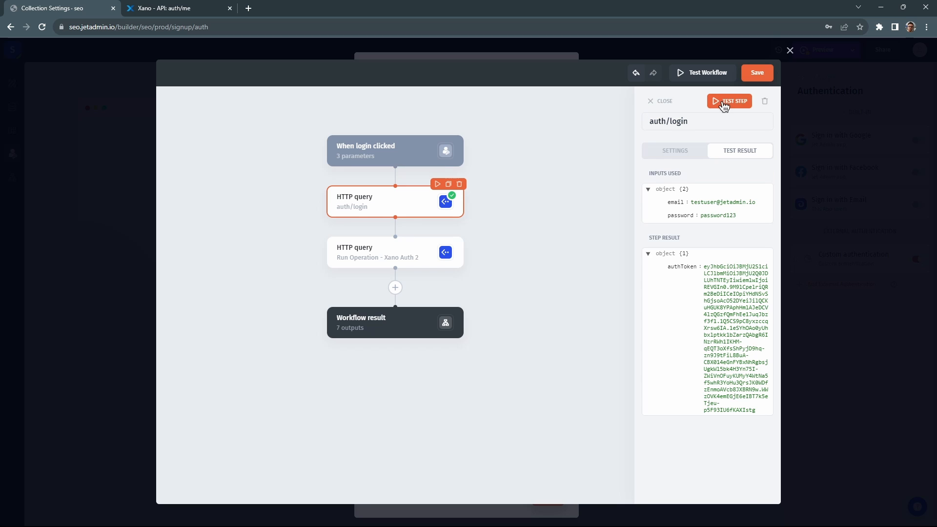
left_click(708, 123)
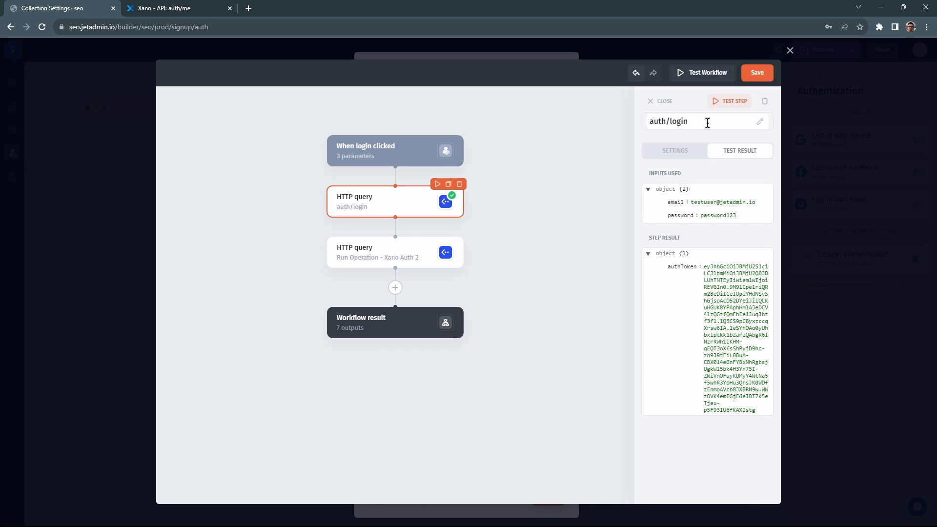
Rename the second HTTP query step to auth/me.
left_click(417, 253)
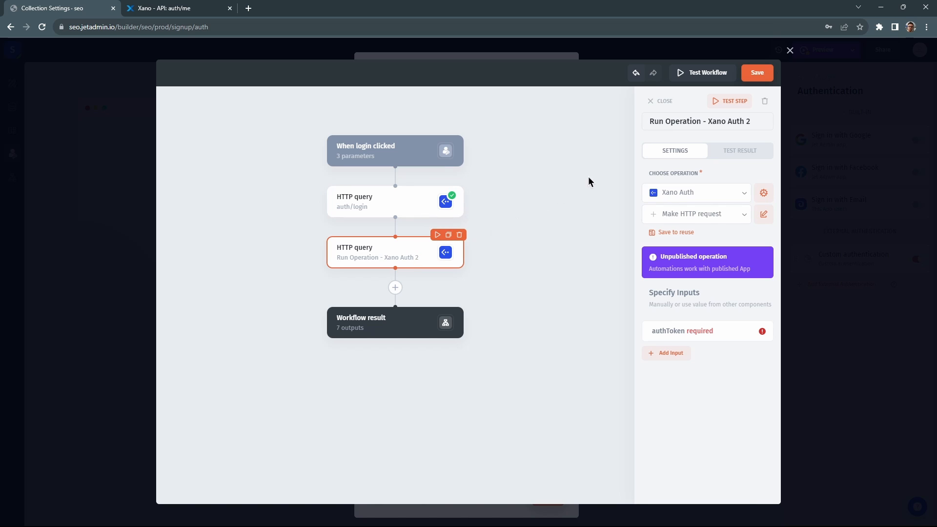
double_click(683, 119)
key("ctrl+a")
type("a")
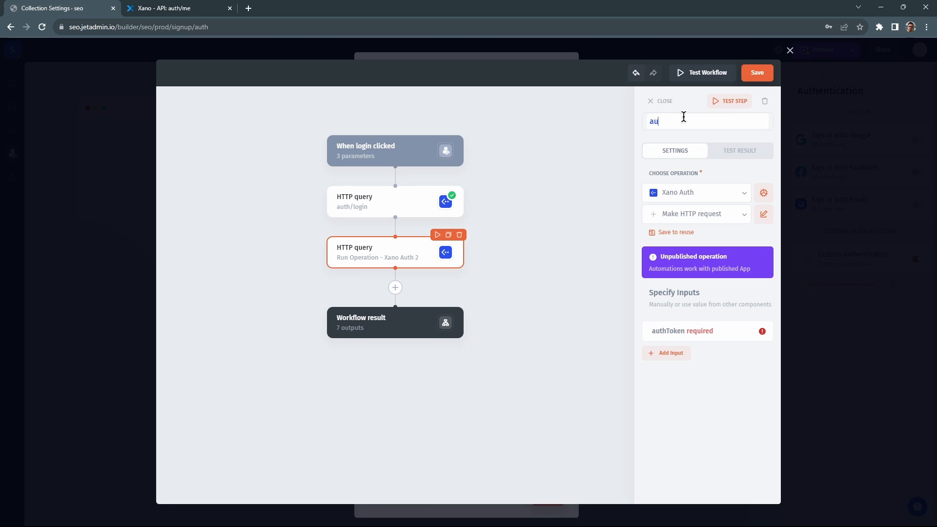
key("Return")
Map authToken from the auth/login Operation Result and test, returning user record id 10.
left_click(699, 331)
left_click(702, 375)
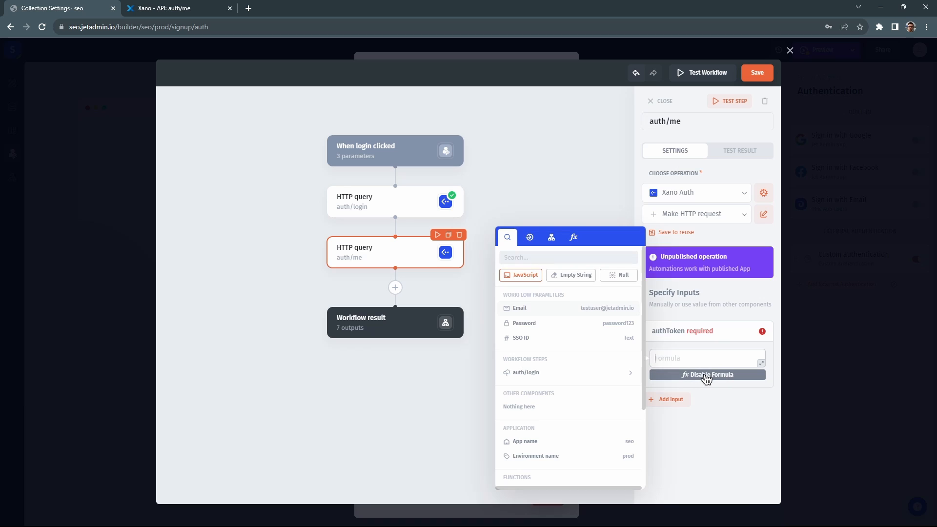
left_click(532, 374)
left_click(541, 375)
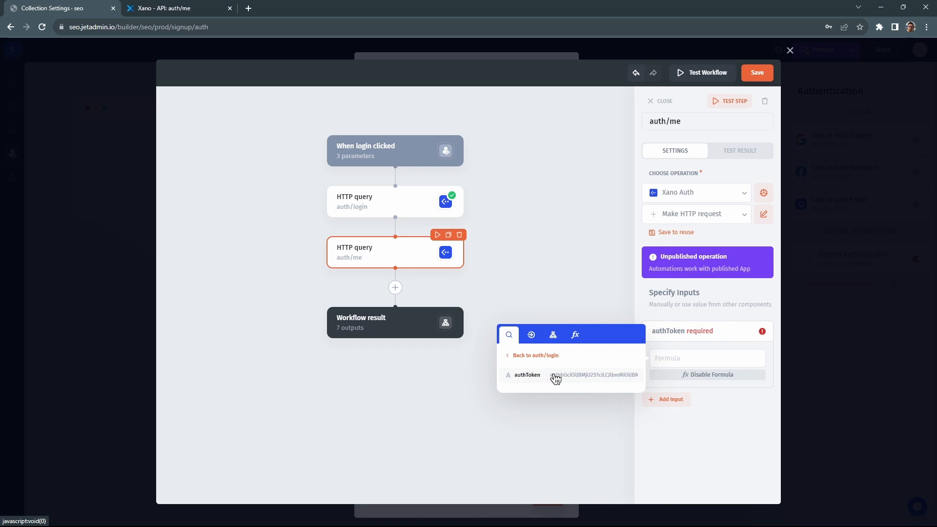
left_click(556, 375)
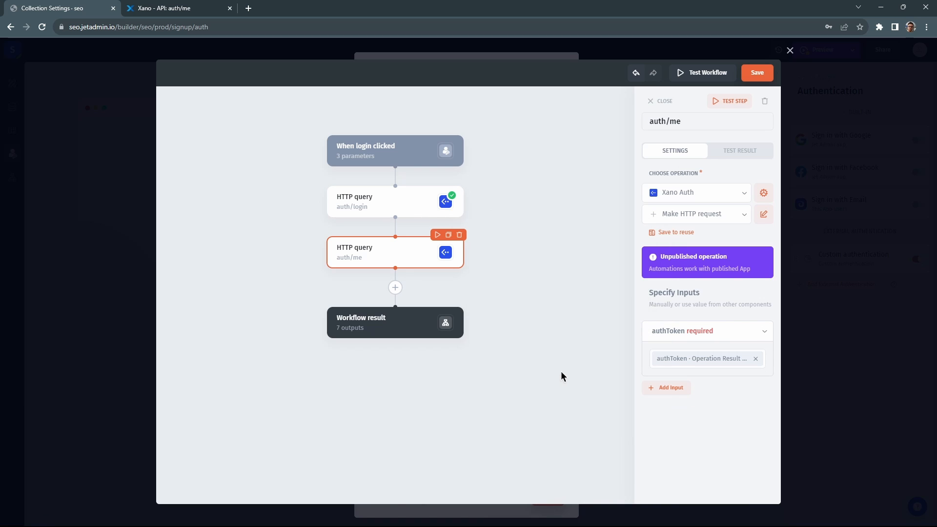
left_click(732, 103)
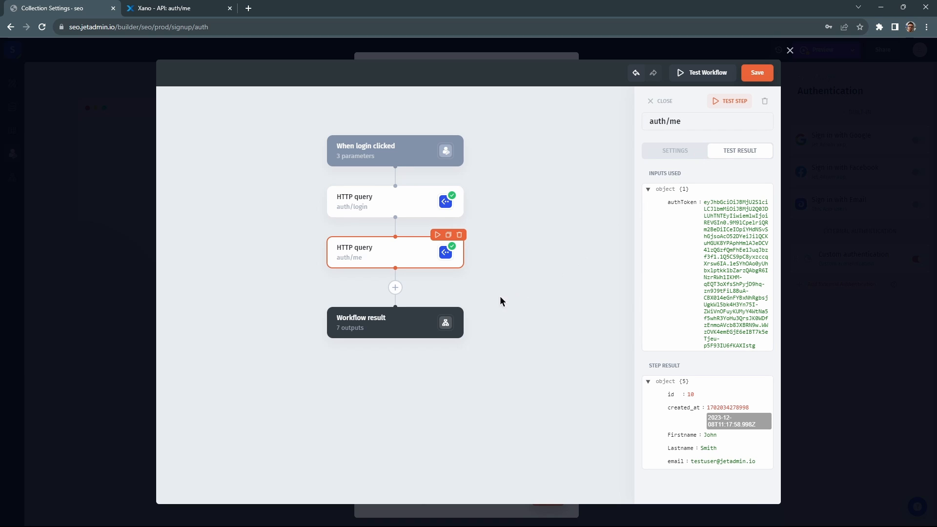
Map the workflow result's E-mail output to the auth/me email field.
left_click(408, 326)
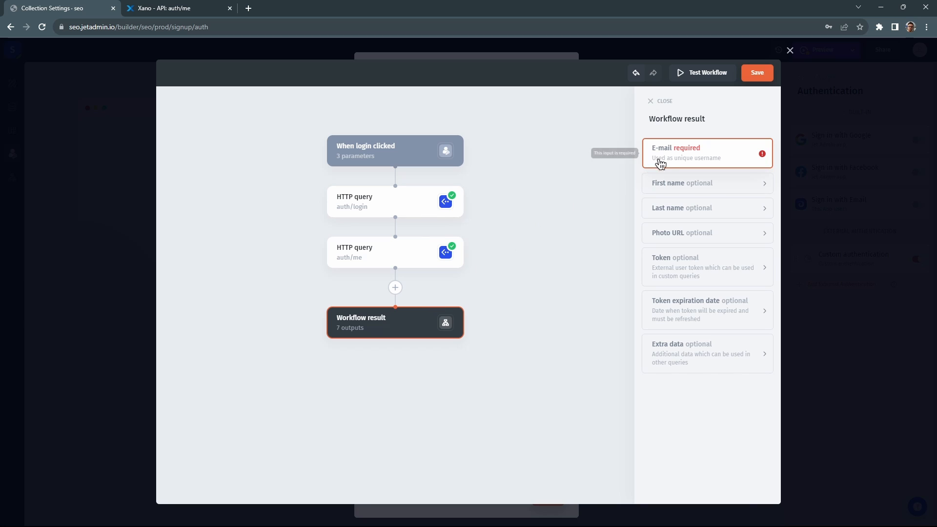
left_click(700, 156)
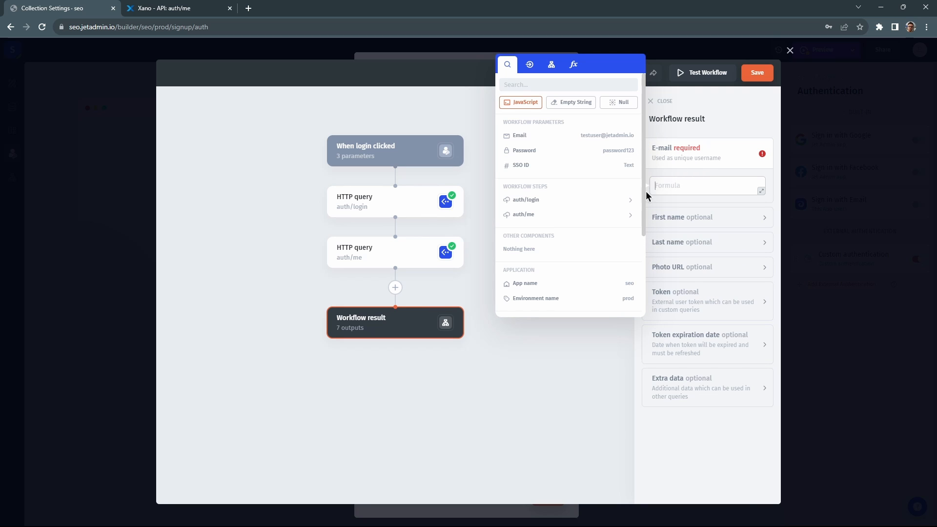
left_click(524, 218)
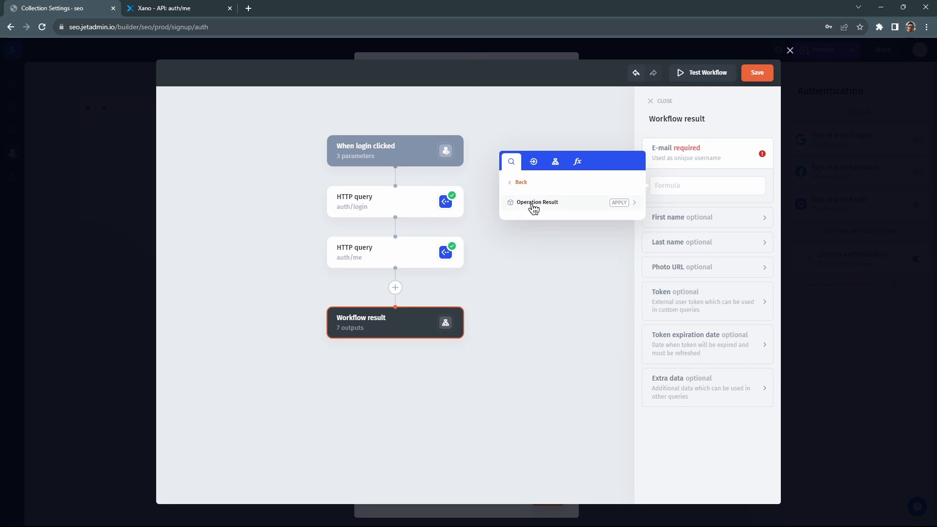
left_click(539, 203)
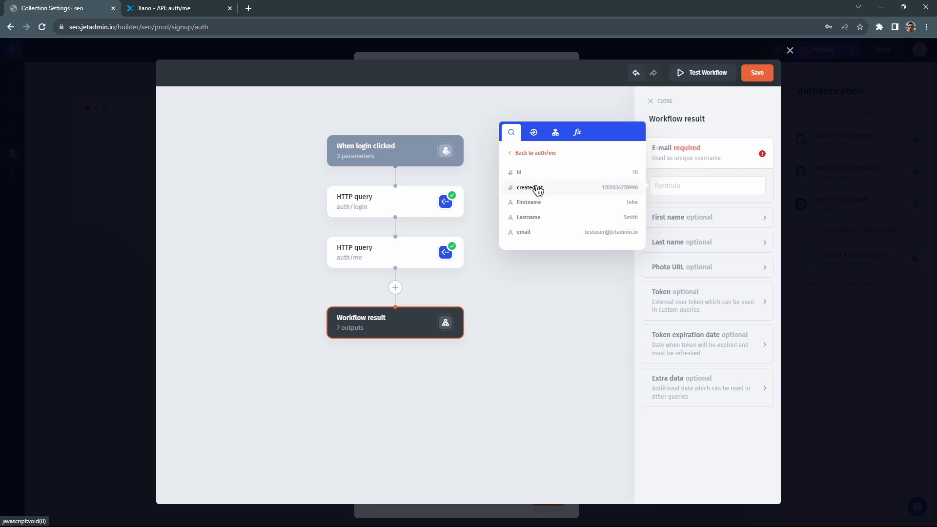
left_click(537, 232)
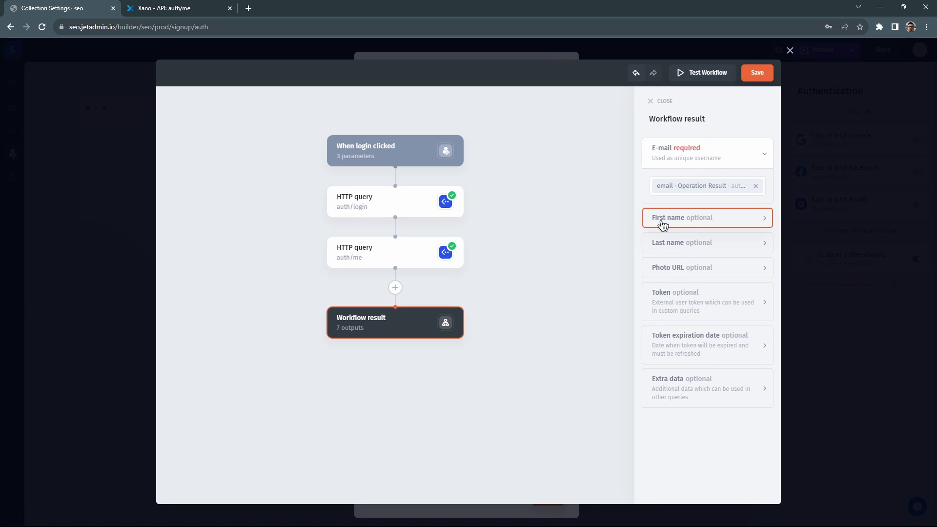
Map First name and Last name to auth/me's Firstname and Lastname, then save the workflow.
left_click(708, 220)
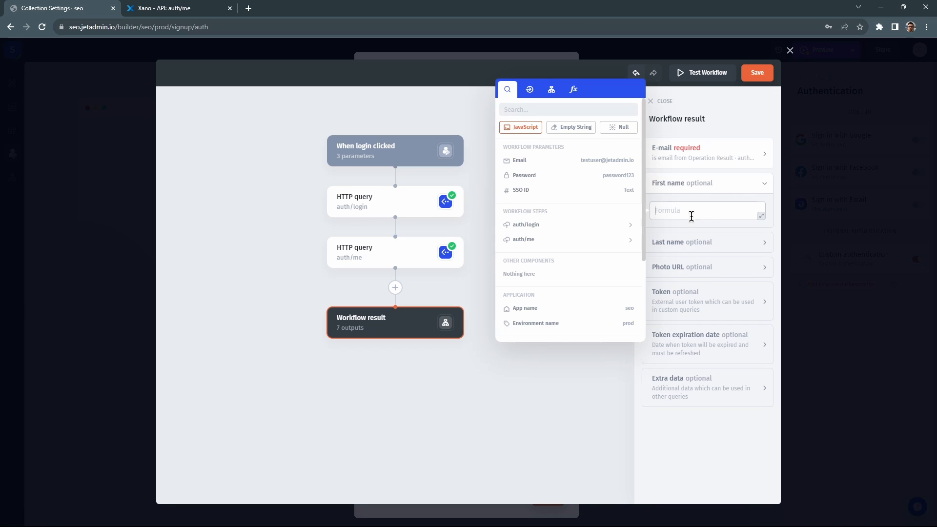
left_click(530, 242)
left_click(530, 229)
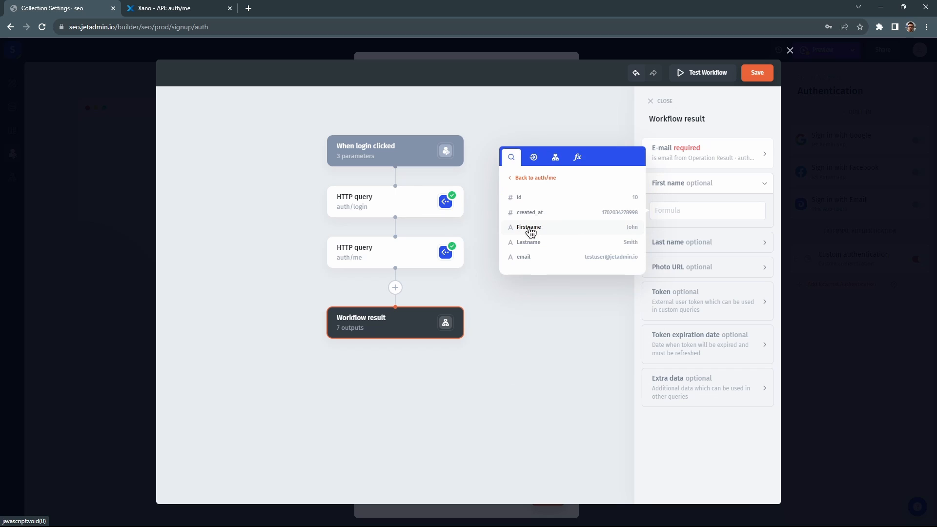
left_click(531, 229)
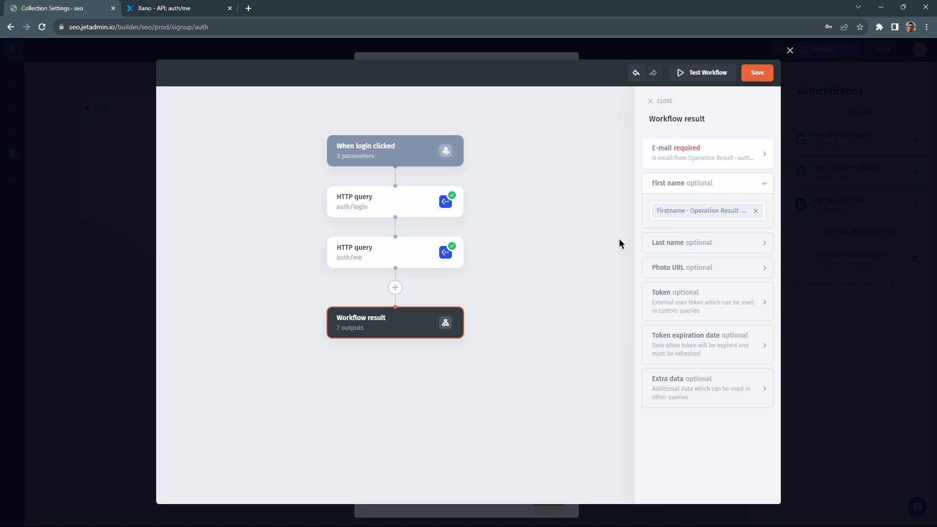
left_click(685, 243)
left_click(535, 275)
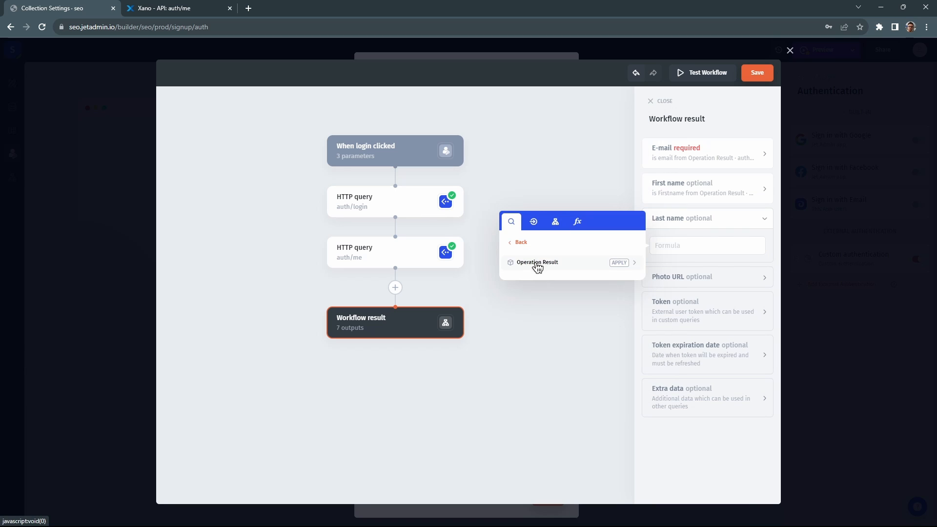
left_click(537, 265)
left_click(542, 276)
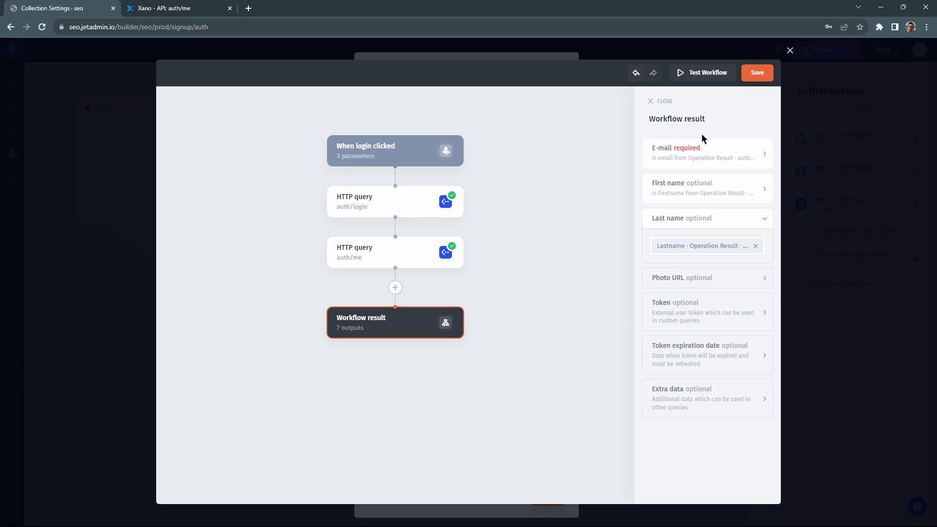
left_click(759, 78)
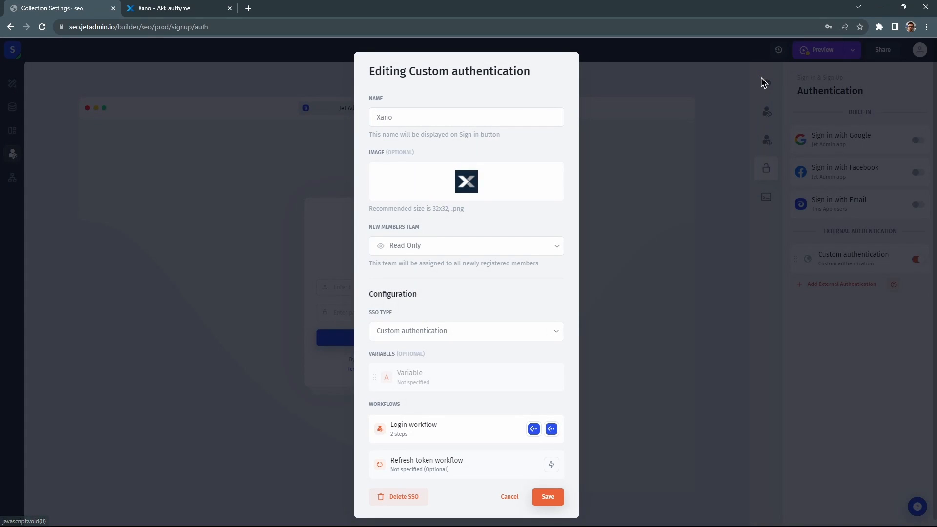
Save the Xano authentication settings, leaving Google, Facebook and email sign-in disabled.
left_click(546, 497)
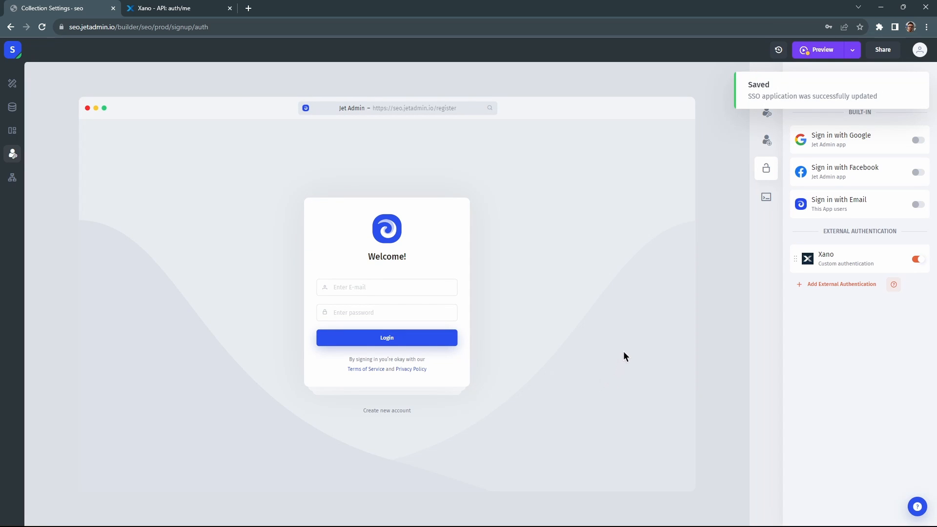
left_click(920, 80)
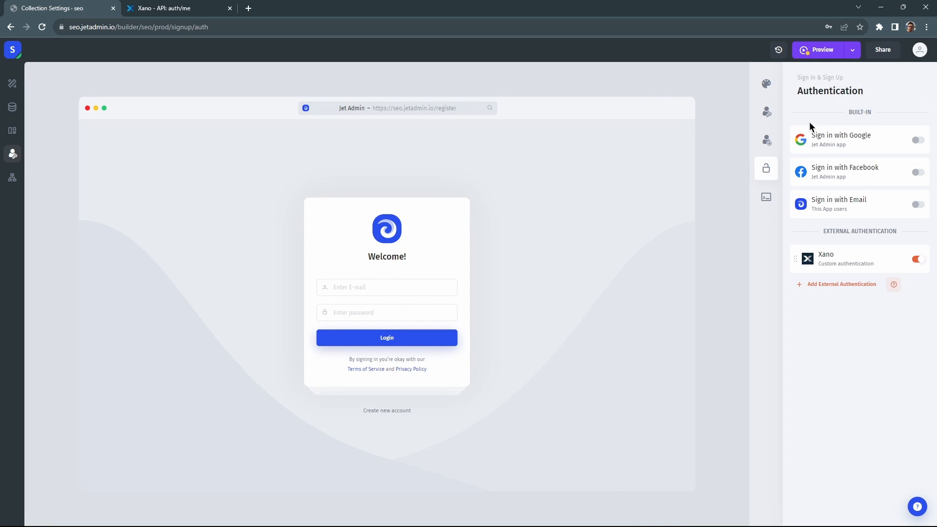
left_click(917, 141)
left_click(917, 173)
left_click(917, 205)
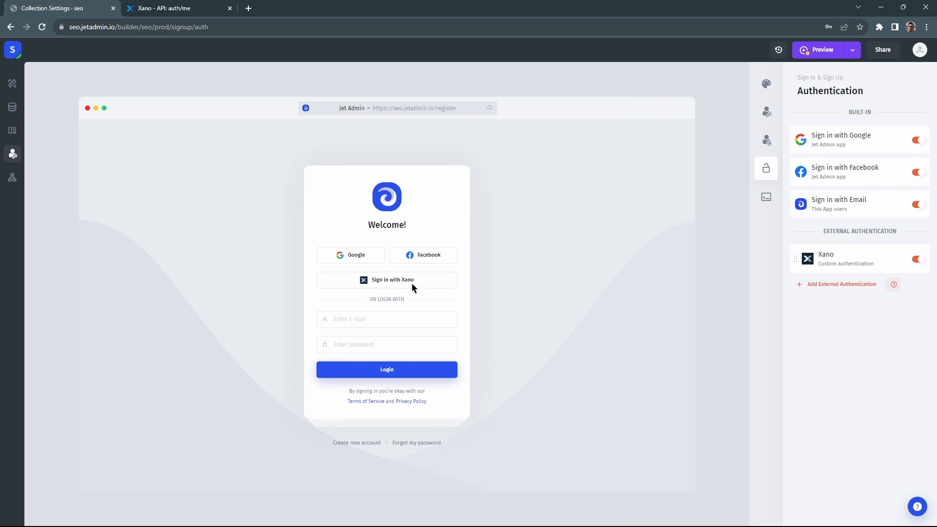
left_click(917, 140)
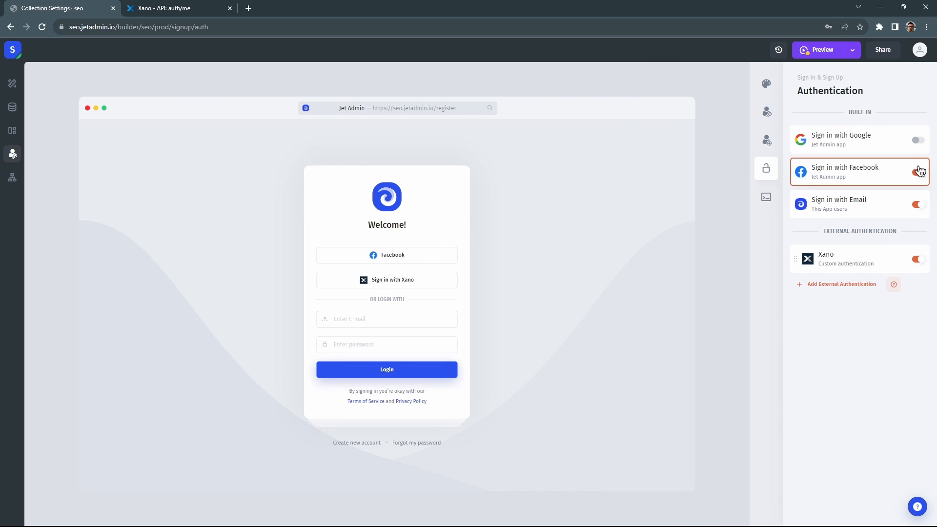
left_click(917, 172)
left_click(917, 205)
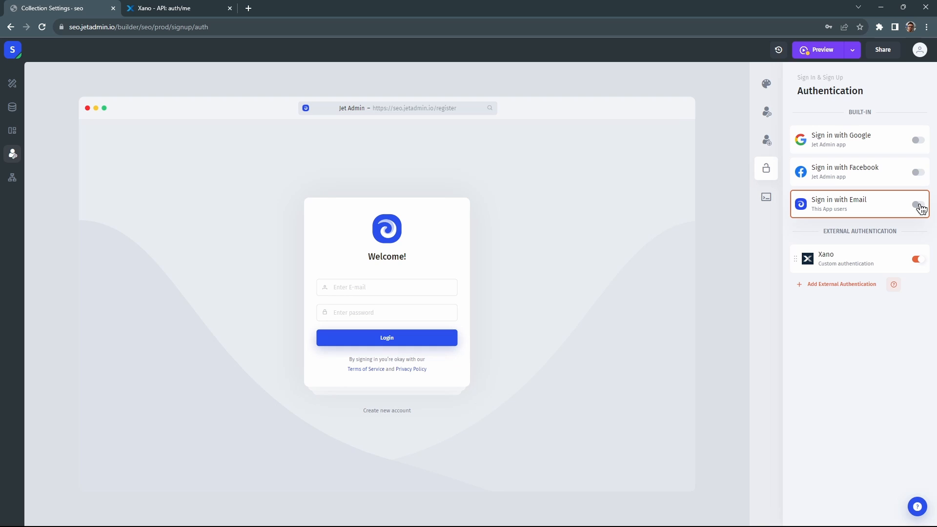
Publish the app's 3 pending changes and open a private browser window.
left_click(851, 53)
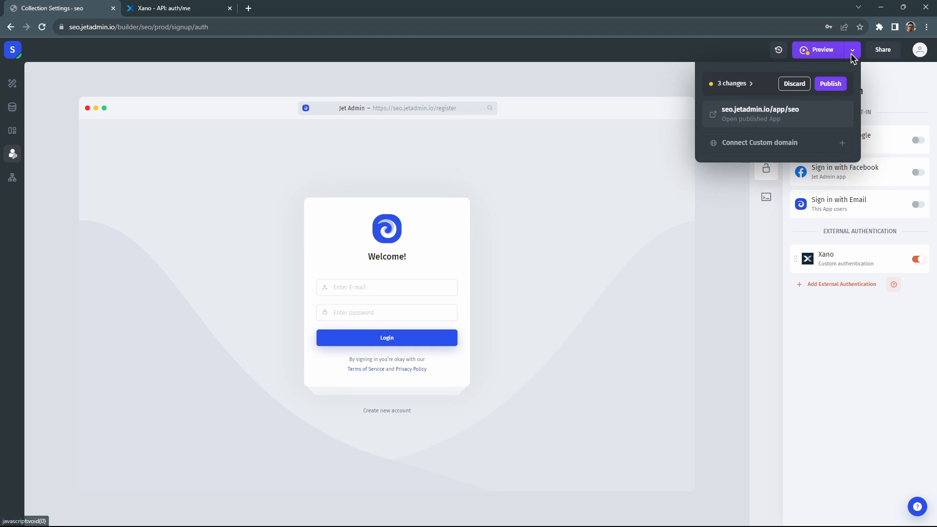
left_click(835, 85)
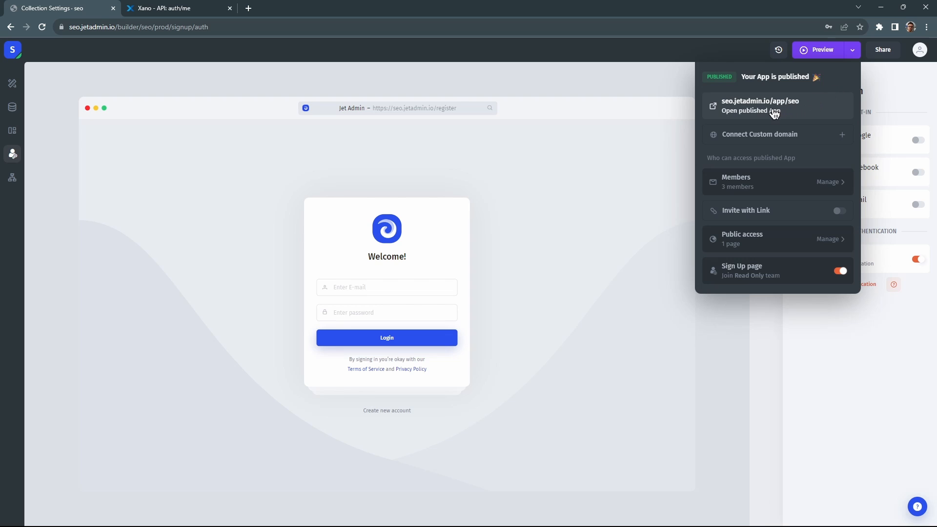
key("ctrl+shift+n")
Sign into the published app with the test user's Xano credentials, then close the private window.
type("https://seo.jetadmin.io/")
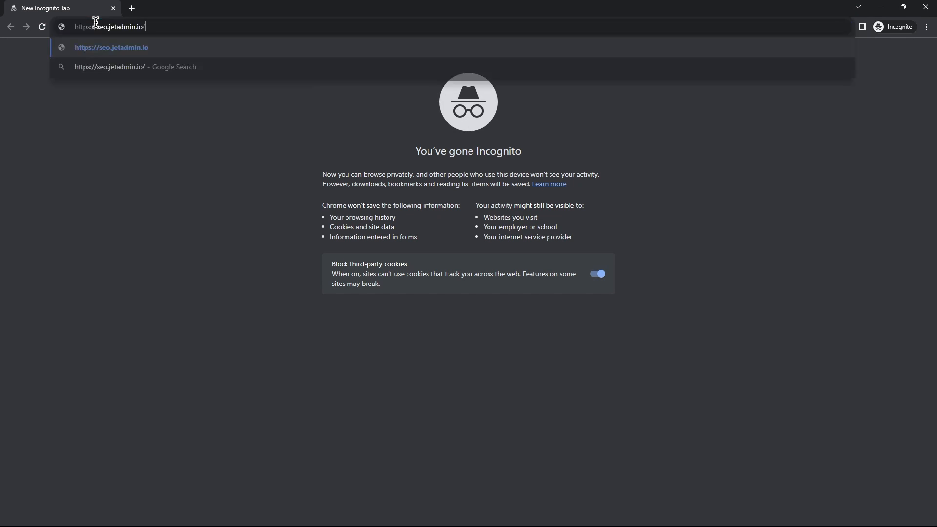
left_click(126, 48)
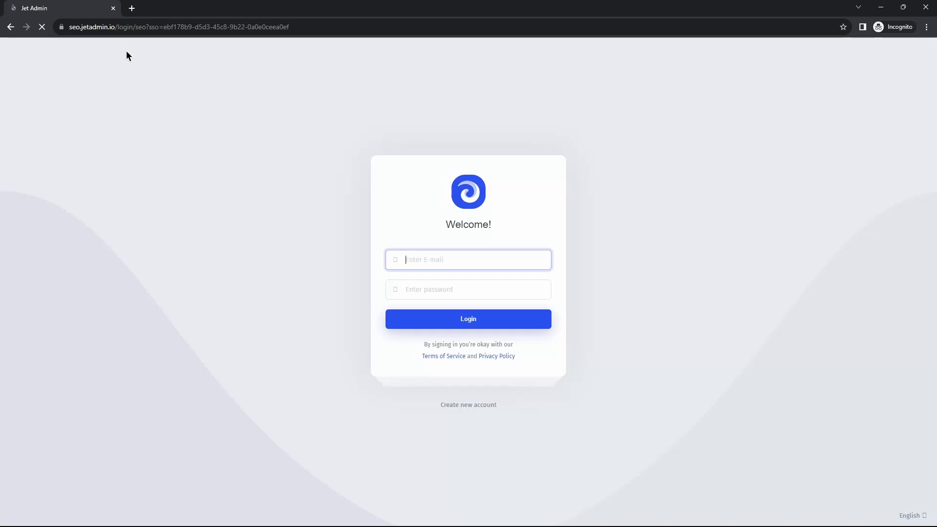
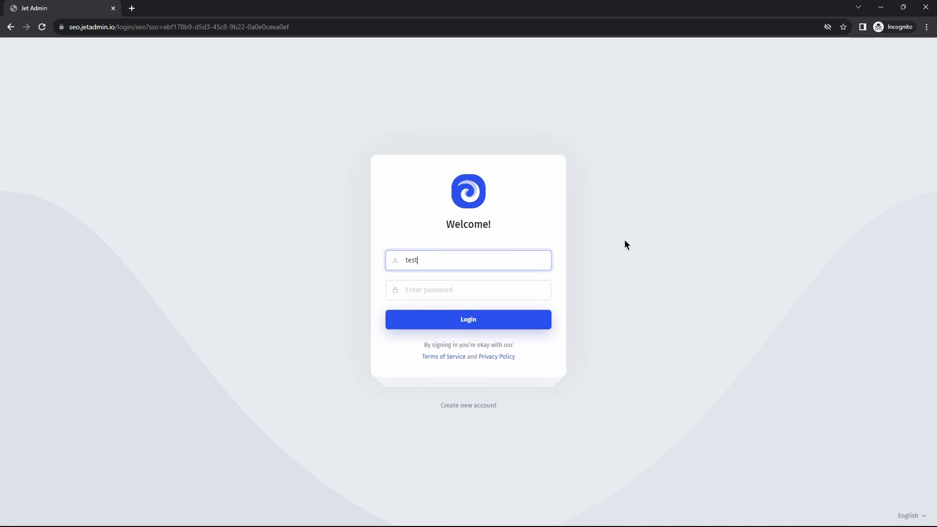
key("Tab")
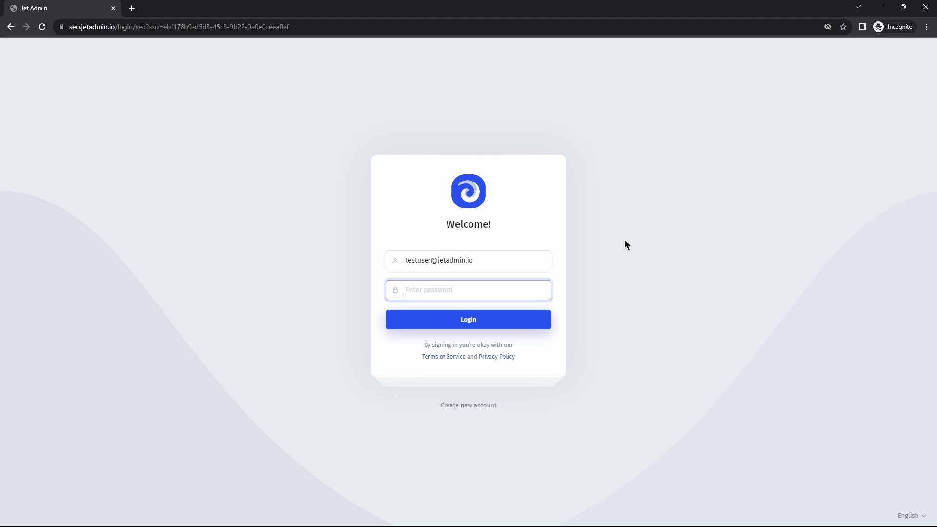
type("•••••••••••")
key("Return")
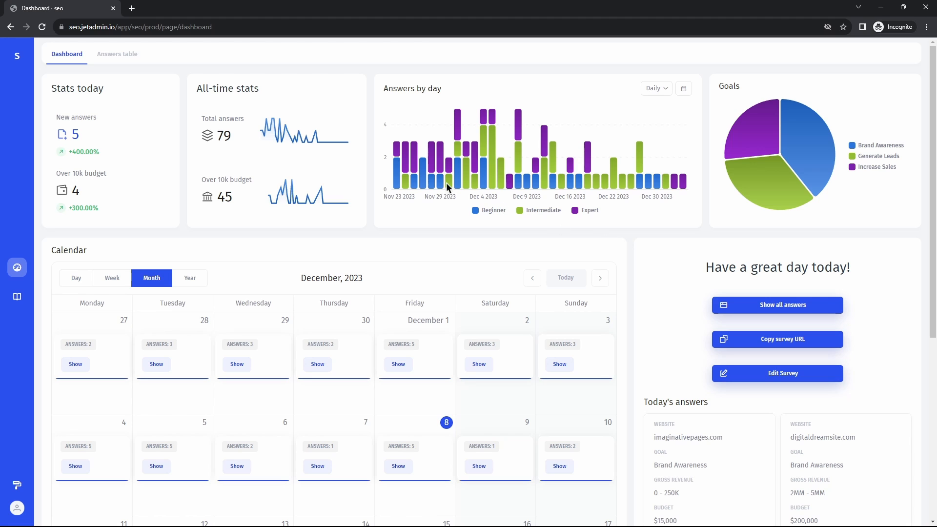
left_click(113, 9)
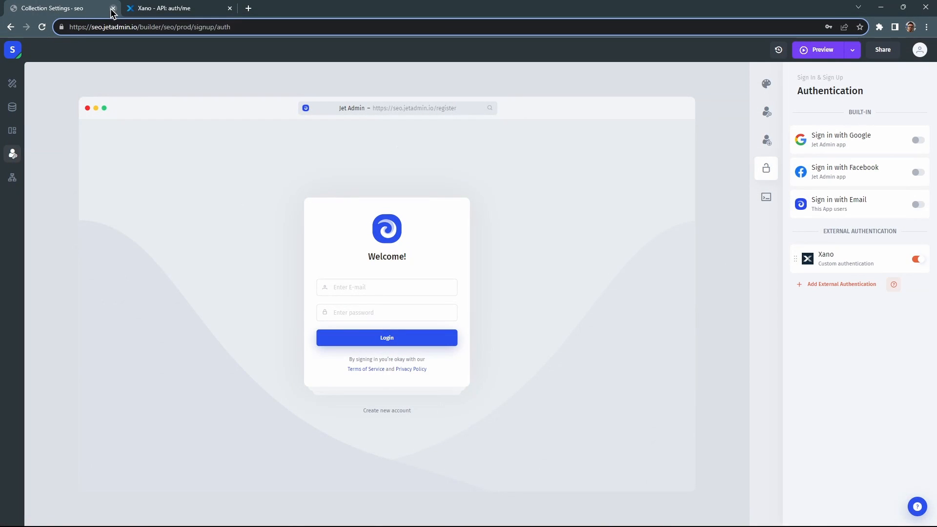
Open the app's Users list and select the new test user's e-mail address.
left_click(12, 106)
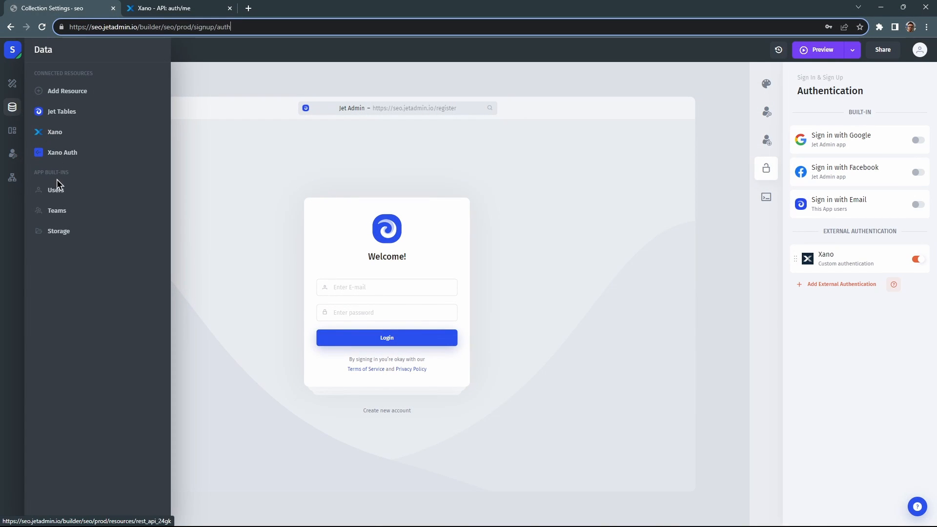
left_click(59, 191)
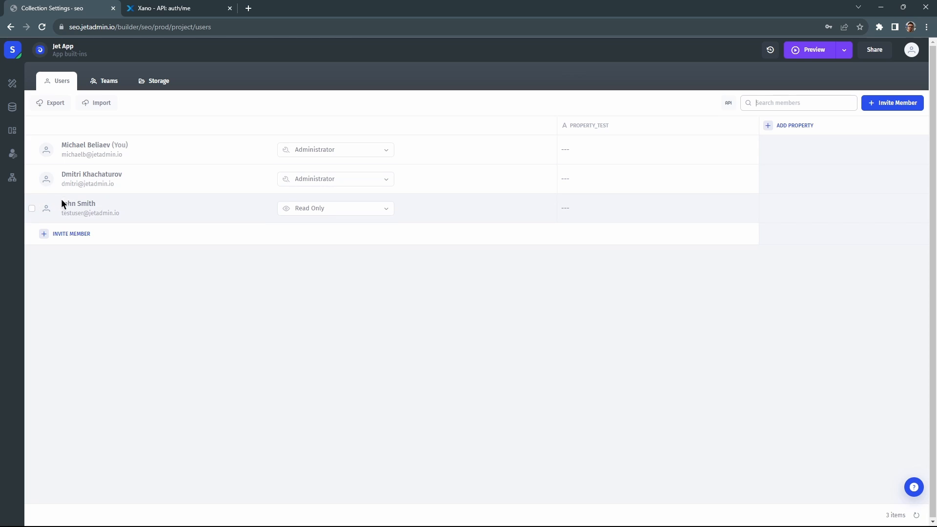
left_click_drag(61, 213, 191, 212)
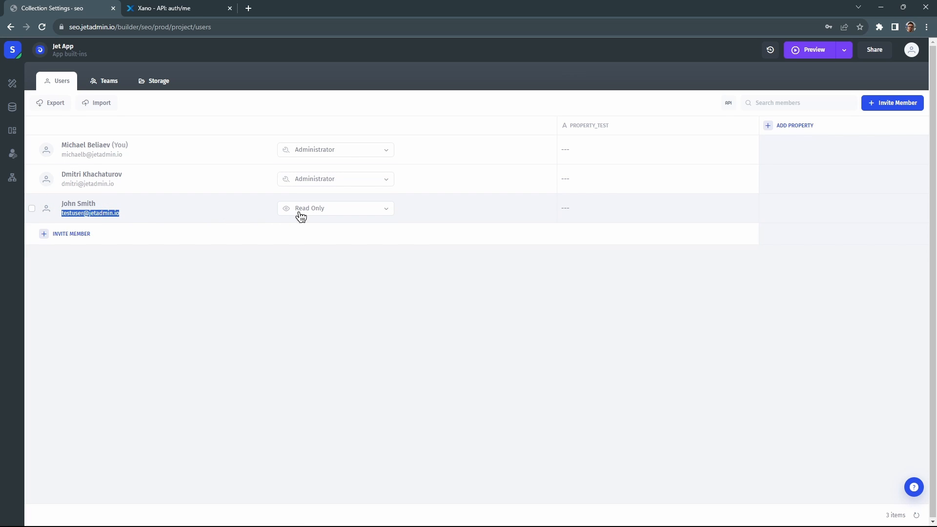